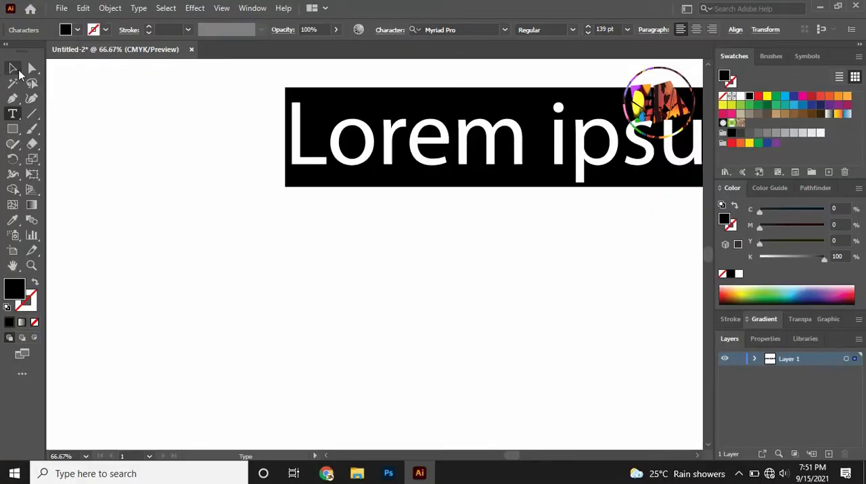
# Move the Lorem ipsum placeholder toward the middle of the artboard and replace its wording with SPACE.
pyautogui.click(16, 70)
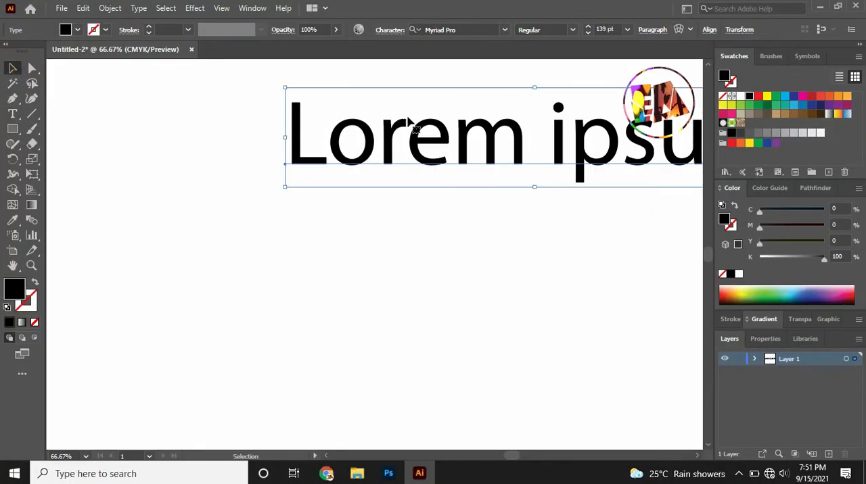
pyautogui.moveTo(398, 128); pyautogui.dragTo(266, 204)
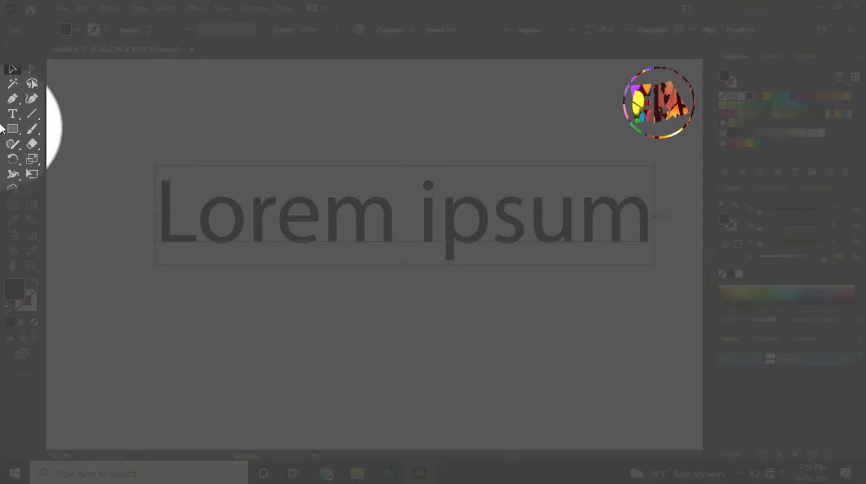
pyautogui.click(12, 114)
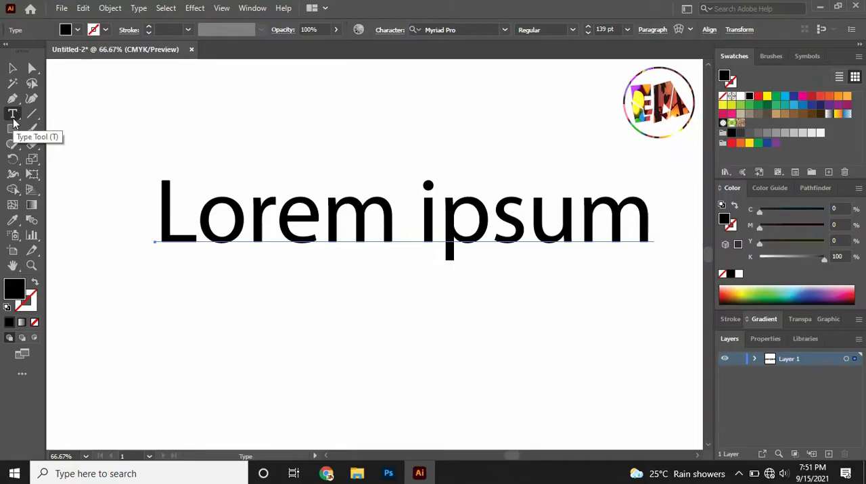
pyautogui.click(647, 218)
pyautogui.press('BackSpace')
pyautogui.press('BackSpace')
pyautogui.press('BackSpace')
pyautogui.press('BackSpace')
pyautogui.press('BackSpace')
pyautogui.press('BackSpace')
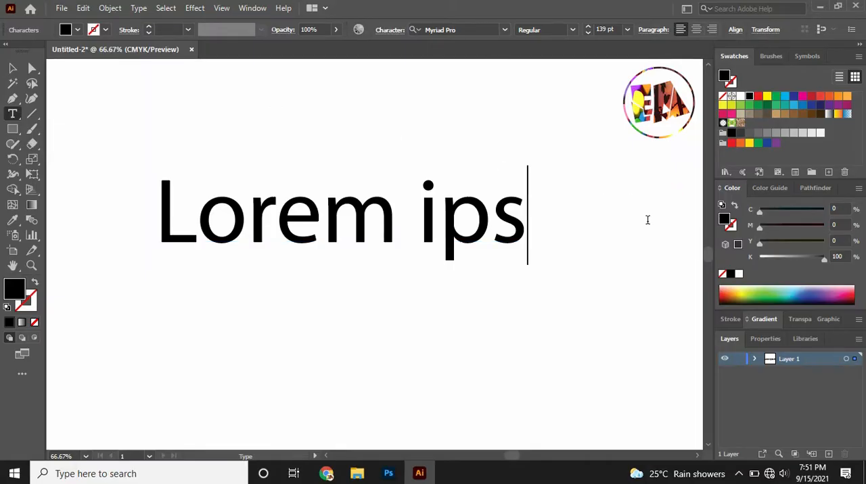
pyautogui.press('BackSpace')
pyautogui.press('BackSpace')
pyautogui.press('BackSpace')
pyautogui.press('BackSpace')
pyautogui.press('BackSpace')
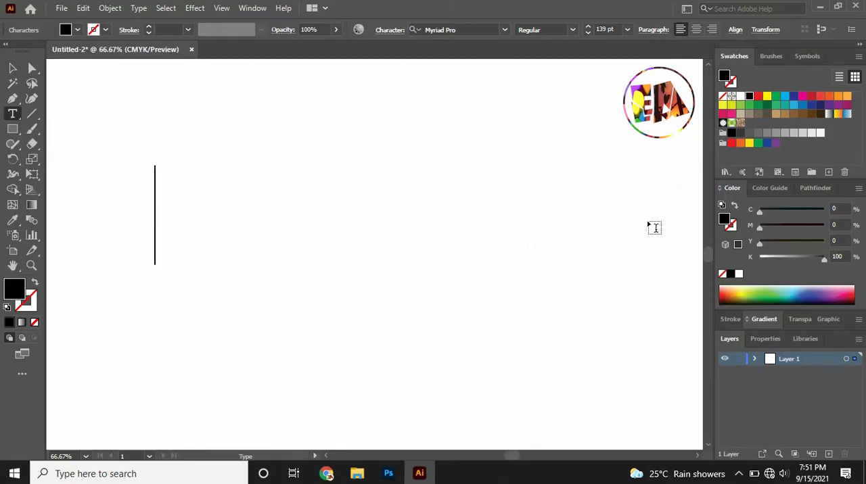
pyautogui.write('SPACE')
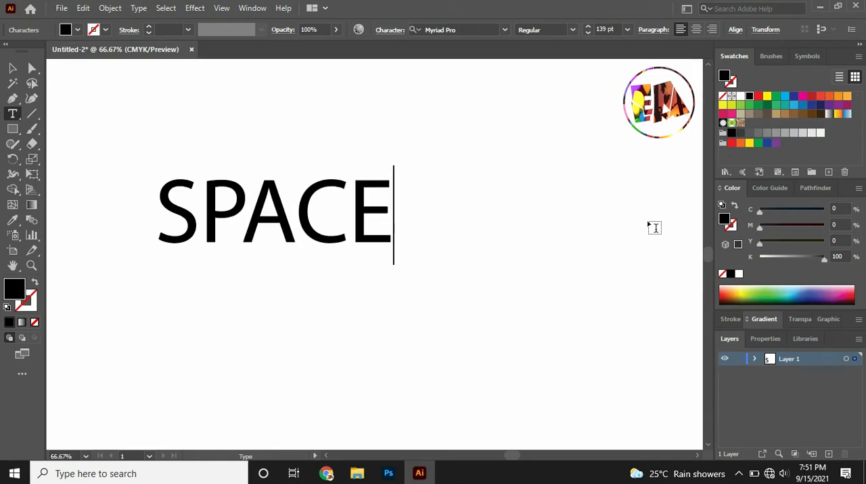
pyautogui.press('Escape')
# Shift the SPACE text toward the artboard's centre and set its font to Franklin Gothic Demi Cond.
pyautogui.moveTo(259, 187); pyautogui.dragTo(349, 197)
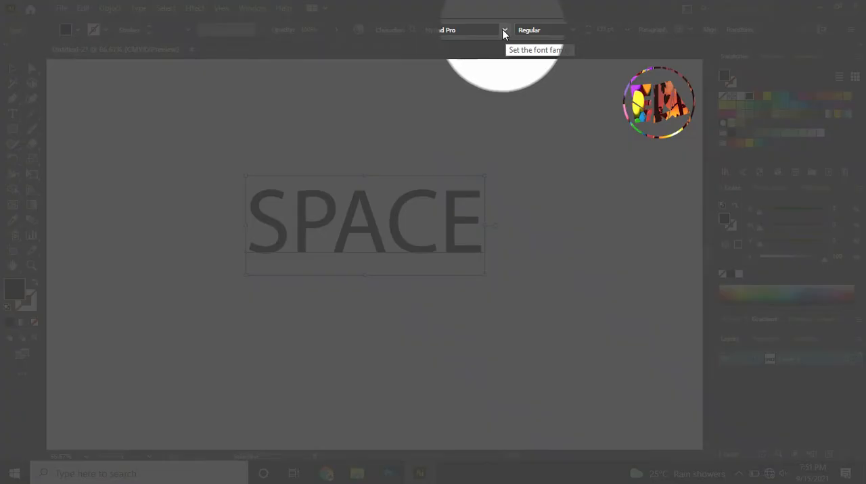
pyautogui.click(504, 30)
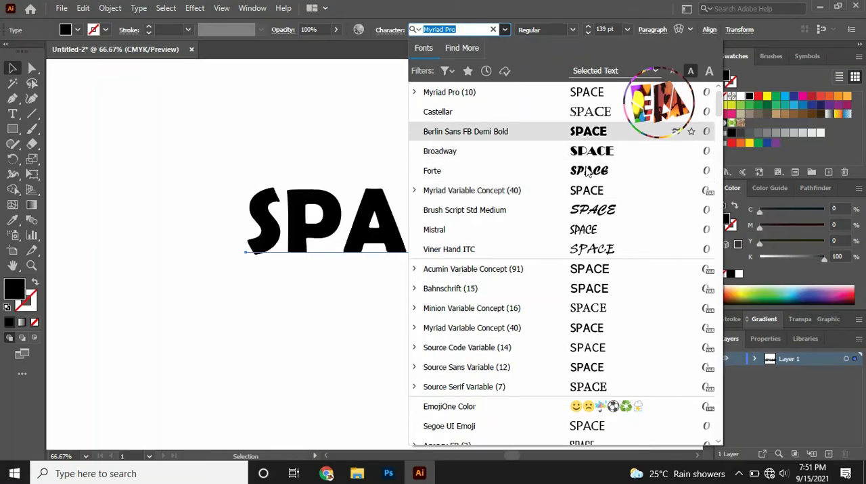
pyautogui.scroll(-10, 587, 168)
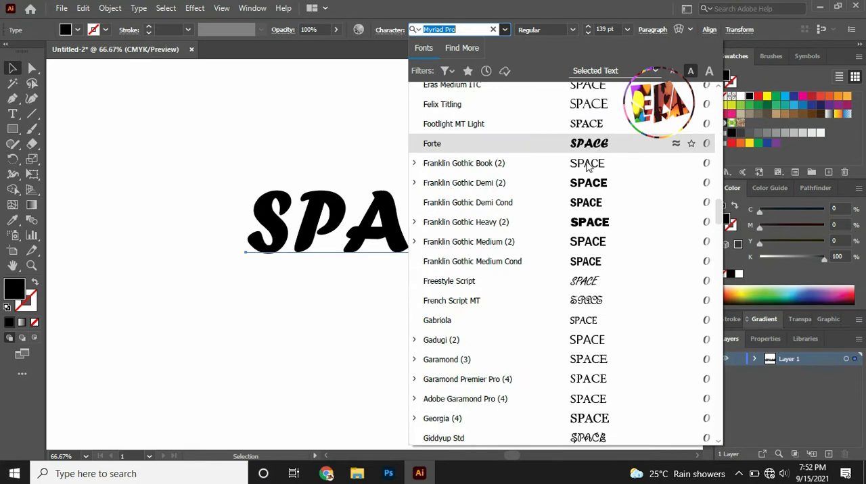
pyautogui.click(583, 202)
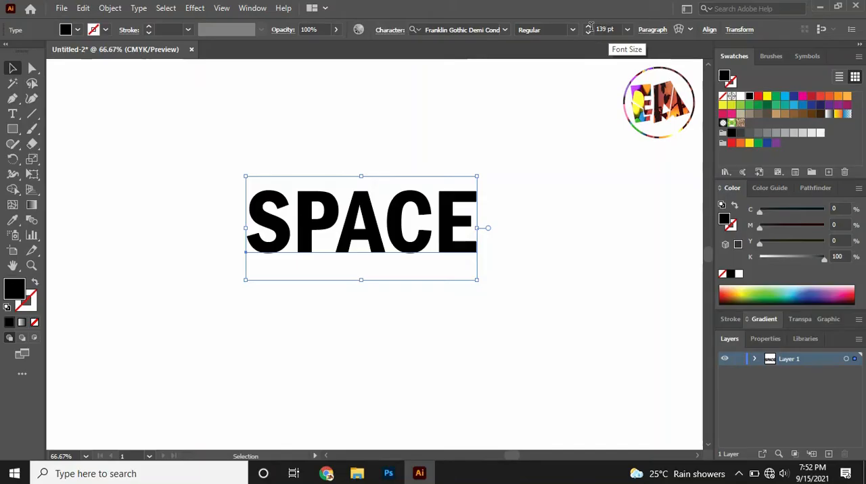
# Enlarge the SPACE text to 268 pt and recentre it on the artboard.
pyautogui.click(588, 27)
pyautogui.click(587, 27)
pyautogui.click(587, 29)
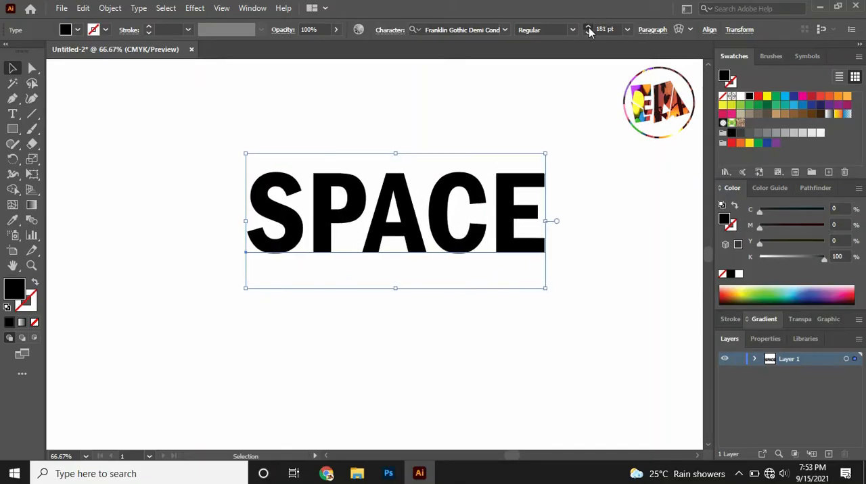
pyautogui.click(588, 30)
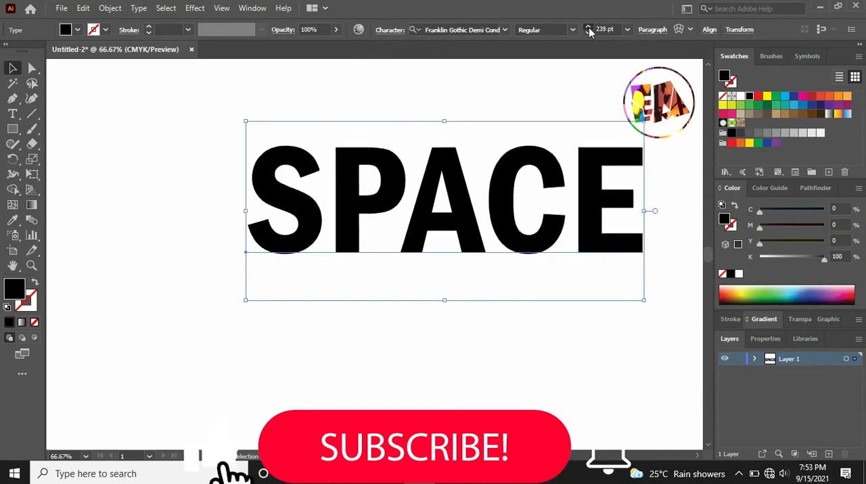
pyautogui.moveTo(464, 192); pyautogui.dragTo(410, 216)
# Copy the galaxy image jxd vbjxd bj.jpg from Photos into Illustrator, then turn it upright and place it over the letter S.
pyautogui.click(466, 124)
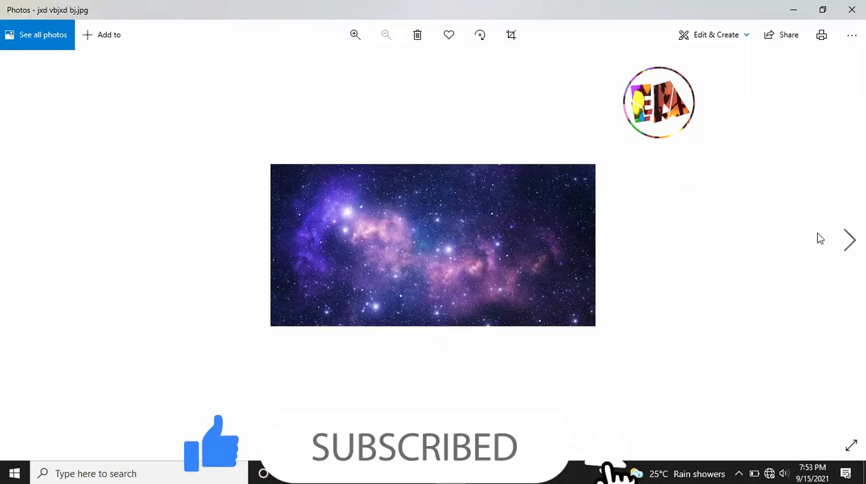
pyautogui.rightClick(463, 209)
pyautogui.click(487, 232)
pyautogui.click(419, 473)
pyautogui.hotkey('ctrl', 'v')
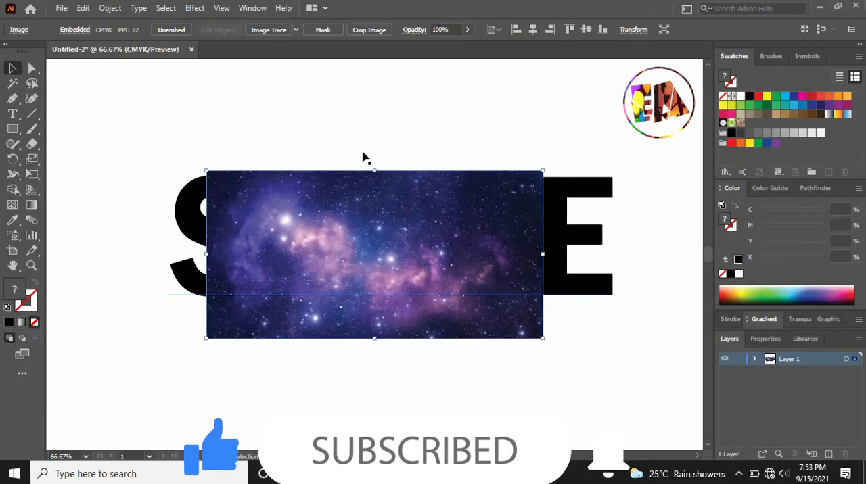
pyautogui.moveTo(544, 165); pyautogui.dragTo(459, 406)
pyautogui.moveTo(409, 362); pyautogui.dragTo(209, 339)
# Copy the purple nebula image sjchvscvscjs.jpg from Photos, paste it into the Illustrator artwork and scale it down.
pyautogui.click(450, 473)
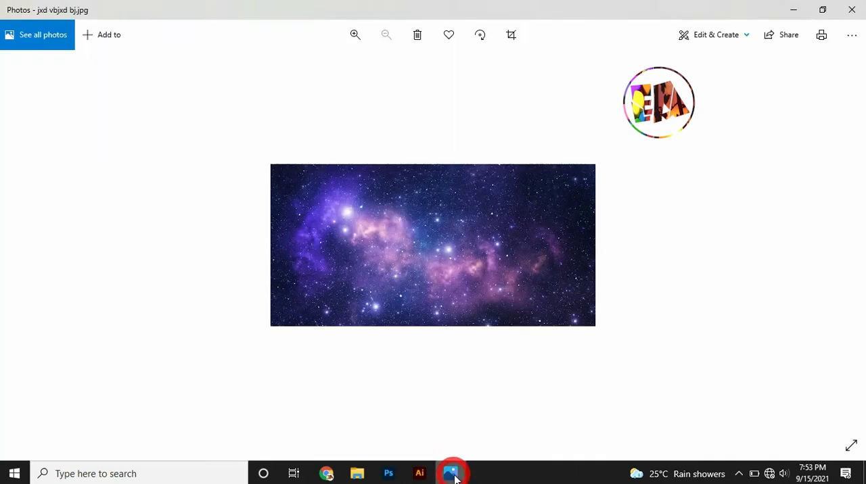
pyautogui.click(850, 243)
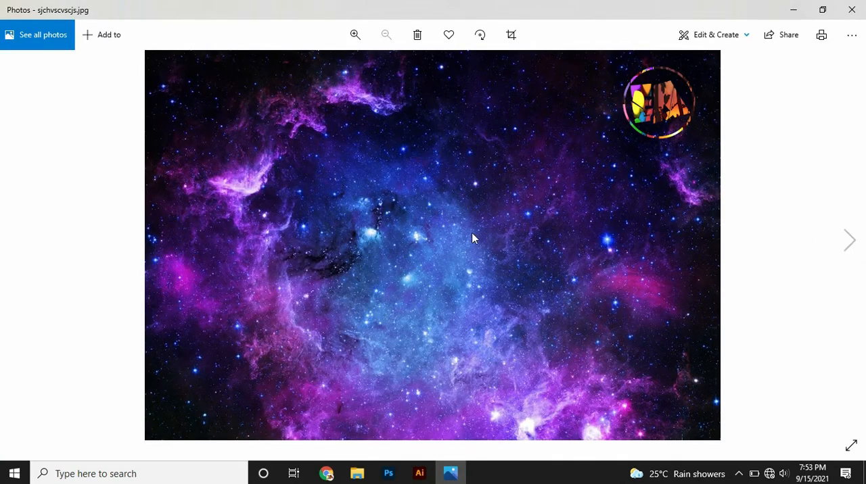
pyautogui.rightClick(412, 184)
pyautogui.click(444, 232)
pyautogui.click(419, 473)
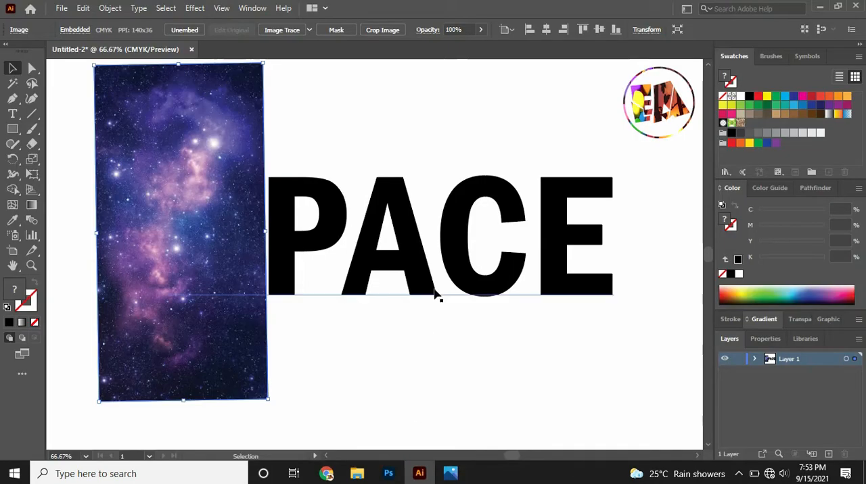
pyautogui.hotkey('ctrl', 'v')
pyautogui.hotkey('ctrl', '-')
pyautogui.hotkey('ctrl', '-')
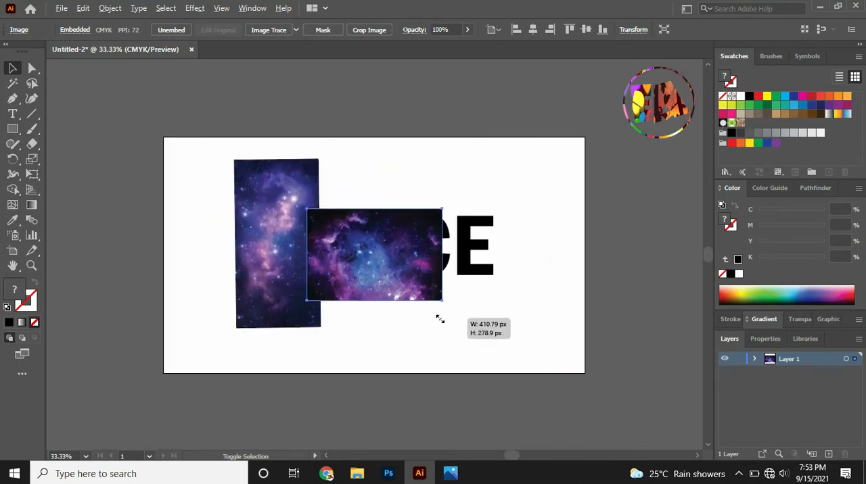
pyautogui.moveTo(440, 319); pyautogui.dragTo(427, 311)
pyautogui.hotkey('ctrl', '+')
pyautogui.hotkey('ctrl', '+')
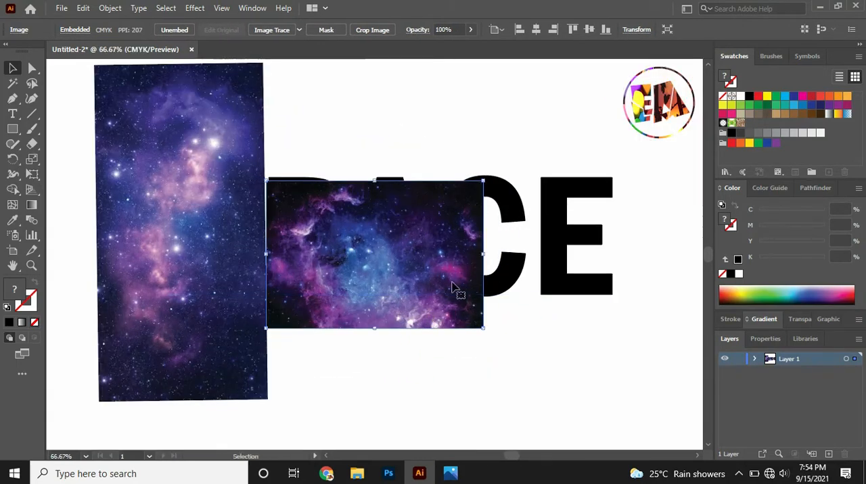
# Turn the purple nebula image upright with a slight tilt and resize it to cover the letter P.
pyautogui.moveTo(489, 331); pyautogui.dragTo(466, 140)
pyautogui.moveTo(404, 188); pyautogui.dragTo(366, 177)
pyautogui.moveTo(413, 242); pyautogui.dragTo(353, 236)
pyautogui.moveTo(357, 131); pyautogui.dragTo(367, 144)
pyautogui.moveTo(322, 213); pyautogui.dragTo(323, 204)
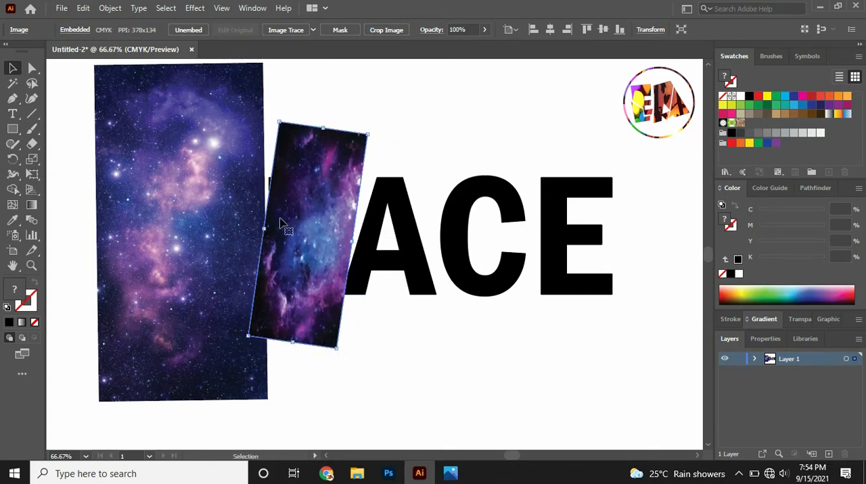
pyautogui.moveTo(268, 230); pyautogui.dragTo(259, 229)
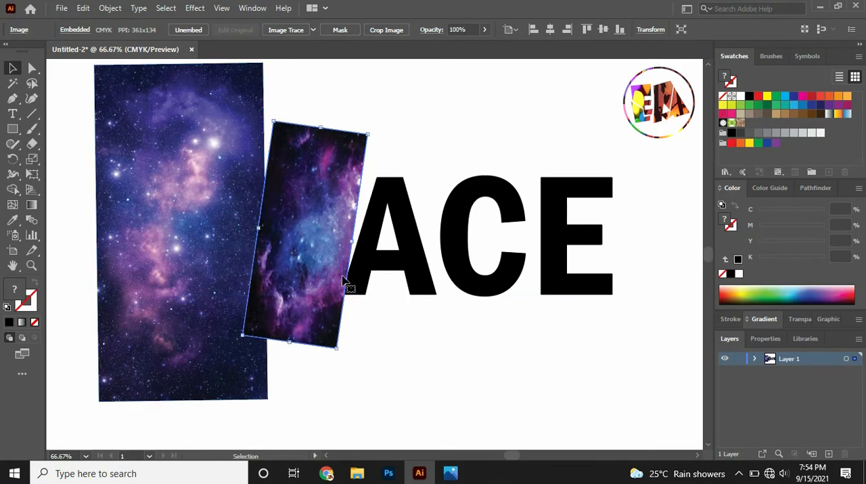
pyautogui.moveTo(353, 242); pyautogui.dragTo(349, 239)
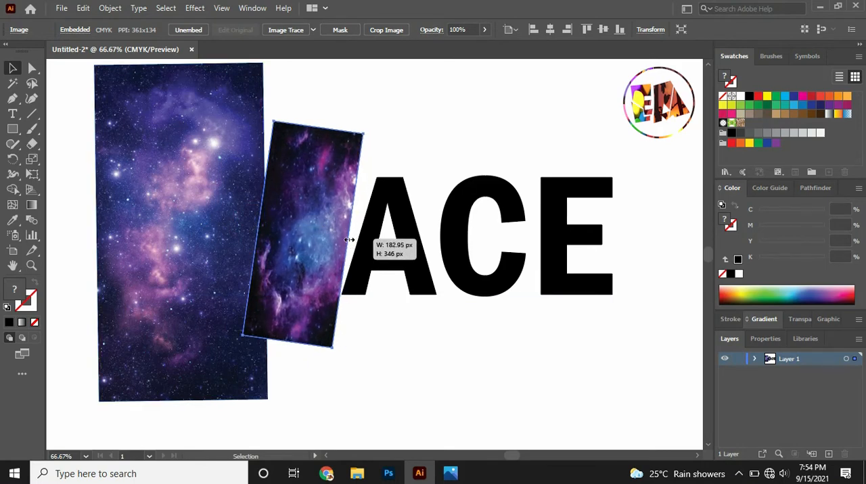
pyautogui.click(412, 148)
# Copy the image vc hsc vhsc.jpg from Photos into Illustrator, turn it upright and place it over the letter E.
pyautogui.click(450, 473)
pyautogui.click(848, 240)
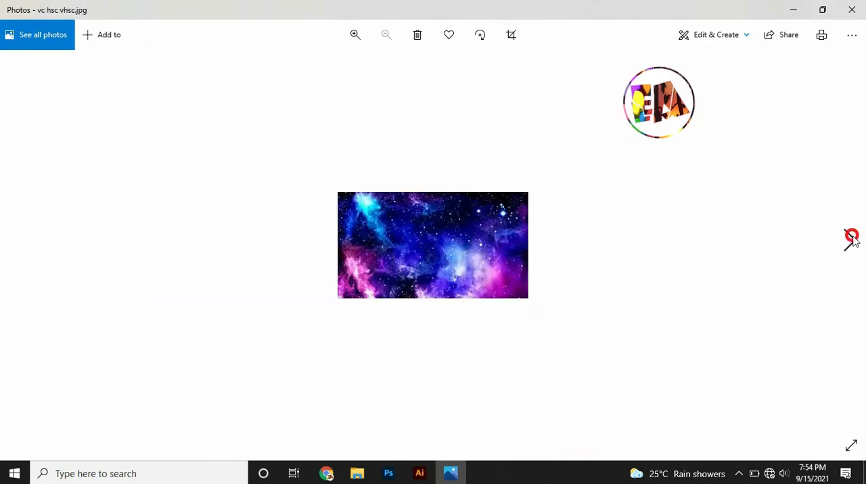
pyautogui.rightClick(454, 228)
pyautogui.click(481, 234)
pyautogui.click(420, 473)
pyautogui.hotkey('ctrl', 'v')
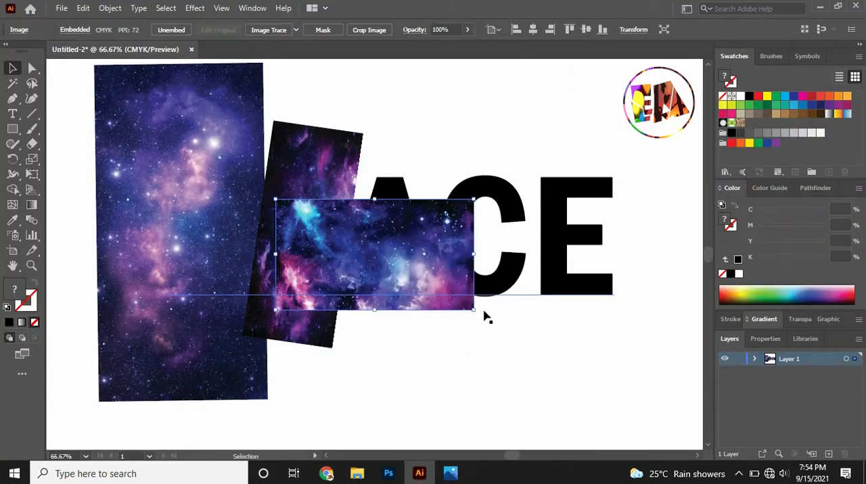
pyautogui.moveTo(480, 308); pyautogui.dragTo(429, 142)
pyautogui.moveTo(387, 237); pyautogui.dragTo(585, 224)
pyautogui.click(440, 360)
# Copy the next picture in Photos, the planet scene, and paste it into the Illustrator artwork.
pyautogui.click(451, 473)
pyautogui.click(847, 240)
pyautogui.rightClick(502, 194)
pyautogui.click(516, 237)
pyautogui.click(419, 473)
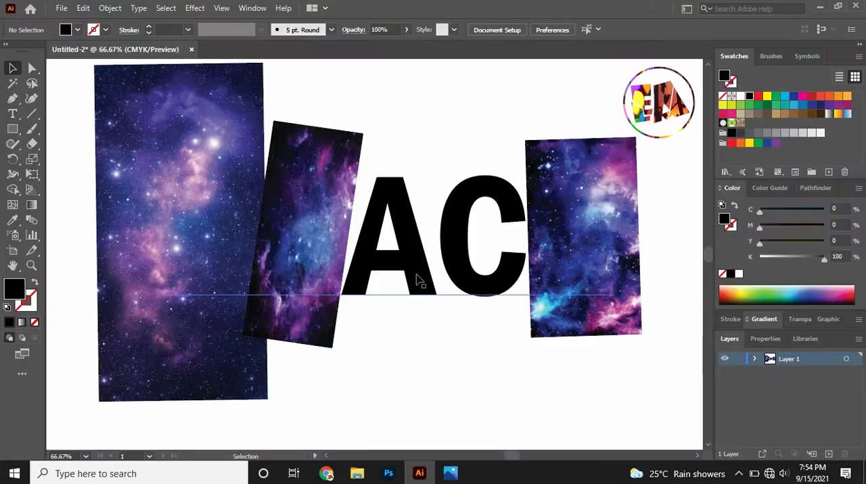
pyautogui.hotkey('ctrl', 'v')
# Rotate the planet image slightly, position it over the letter C and resize it to cover just that letter.
pyautogui.moveTo(477, 194); pyautogui.dragTo(426, 338)
pyautogui.moveTo(355, 330); pyautogui.dragTo(433, 313)
pyautogui.moveTo(428, 243); pyautogui.dragTo(441, 242)
pyautogui.moveTo(477, 140); pyautogui.dragTo(478, 160)
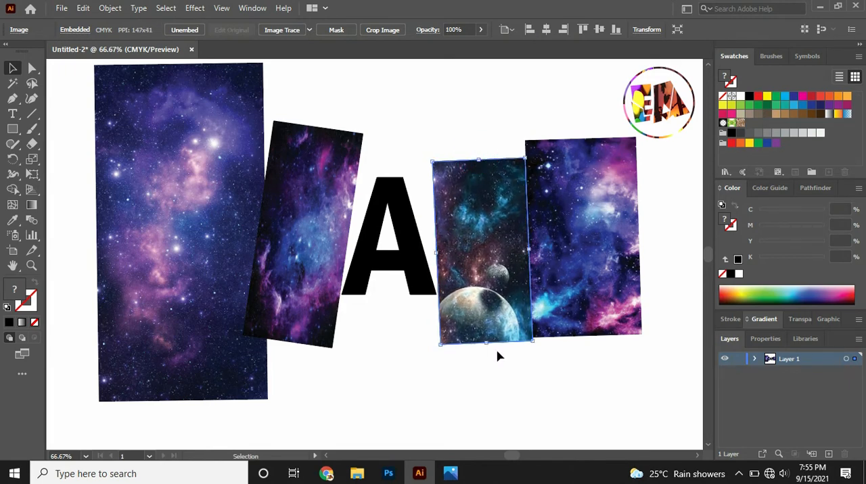
pyautogui.moveTo(490, 345); pyautogui.dragTo(485, 299)
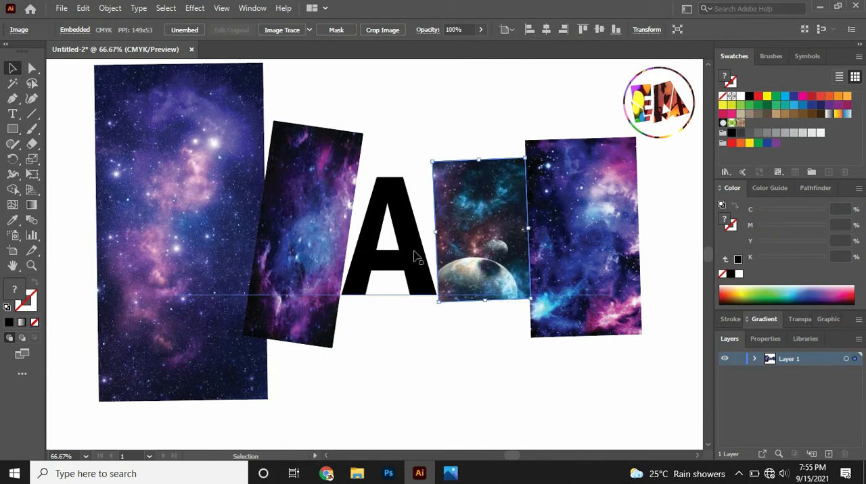
# Bring the SPACE text to the front of the four placed images.
pyautogui.rightClick(414, 256)
pyautogui.moveTo(554, 399)
pyautogui.click(626, 398)
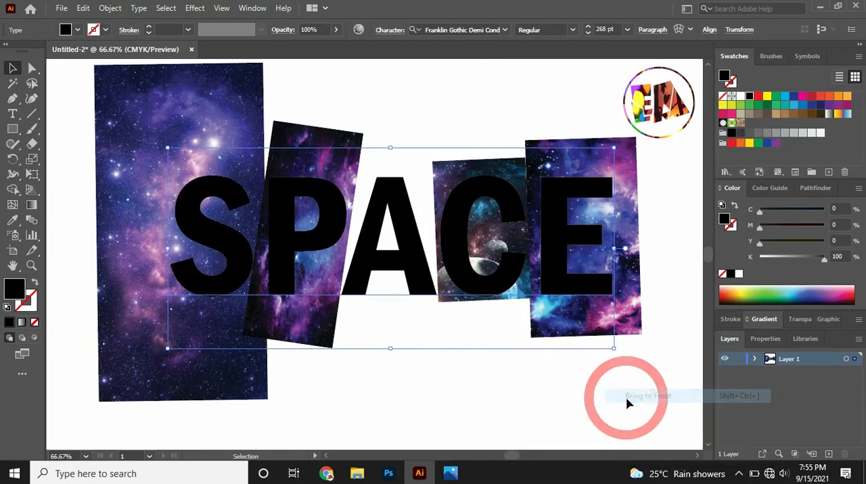
pyautogui.click(481, 394)
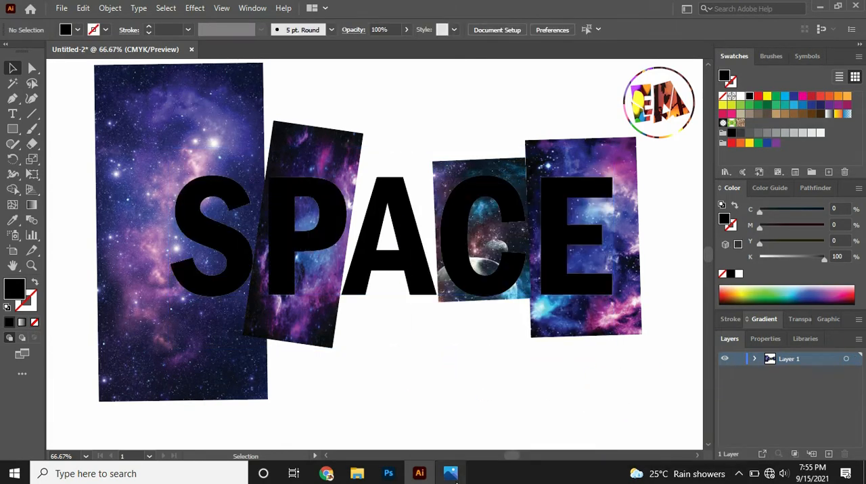
# Browse forward in Photos to the violet nebula image, copy it and paste it into the Illustrator artwork.
pyautogui.click(452, 475)
pyautogui.click(847, 246)
pyautogui.click(847, 247)
pyautogui.rightClick(450, 218)
pyautogui.click(468, 233)
pyautogui.hotkey('alt', 'Tab')
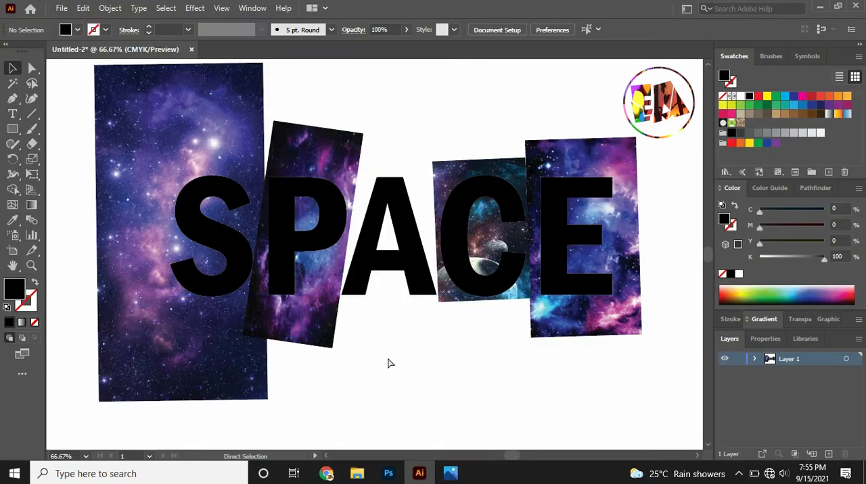
pyautogui.hotkey('ctrl', 'v')
# Rotate the violet nebula image to a slight tilt and resize it to cover the letter A between its neighbours.
pyautogui.moveTo(475, 318); pyautogui.dragTo(338, 318)
pyautogui.moveTo(367, 271); pyautogui.dragTo(350, 249)
pyautogui.moveTo(453, 342); pyautogui.dragTo(425, 354)
pyautogui.moveTo(413, 278); pyautogui.dragTo(405, 286)
pyautogui.moveTo(416, 366); pyautogui.dragTo(430, 368)
pyautogui.moveTo(394, 318); pyautogui.dragTo(394, 317)
pyautogui.moveTo(426, 362); pyautogui.dragTo(430, 365)
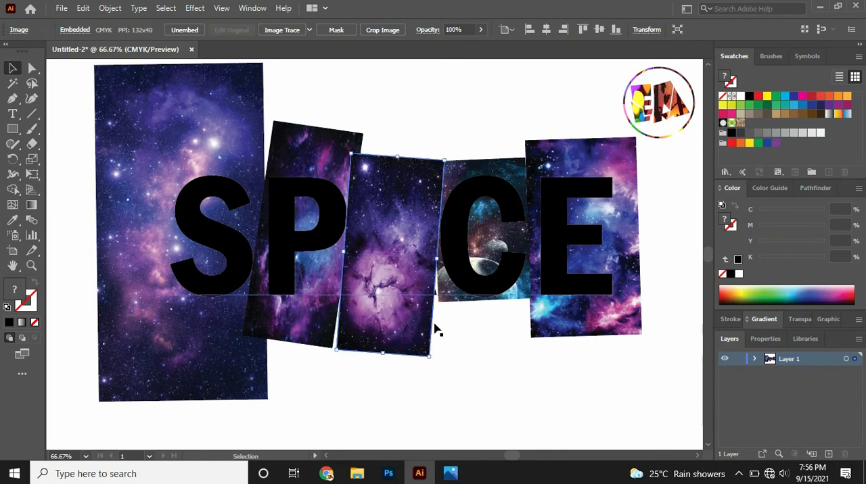
pyautogui.moveTo(438, 262); pyautogui.dragTo(444, 264)
# Bring the SPACE text in front of the image placed over the letter A.
pyautogui.click(483, 246)
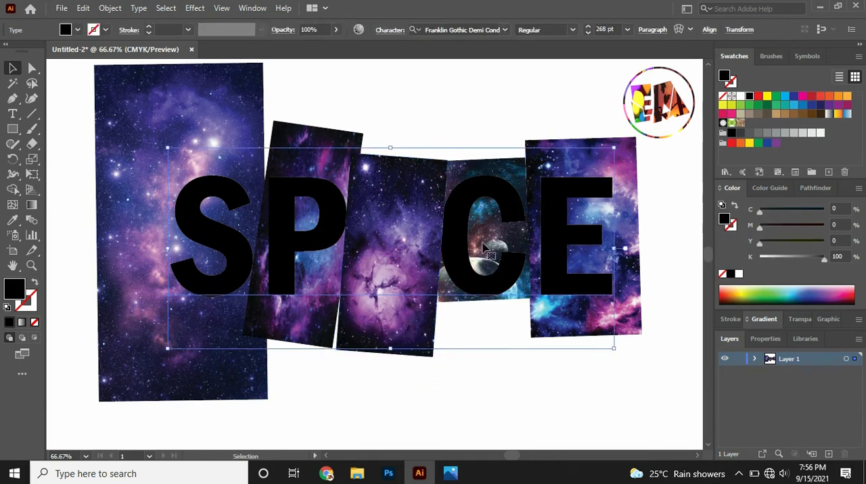
pyautogui.rightClick(454, 240)
pyautogui.moveTo(596, 398)
pyautogui.click(663, 392)
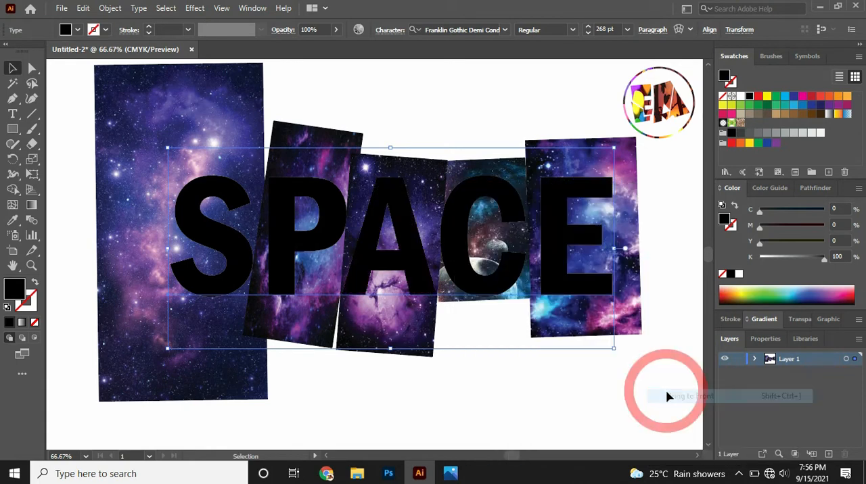
pyautogui.click(471, 326)
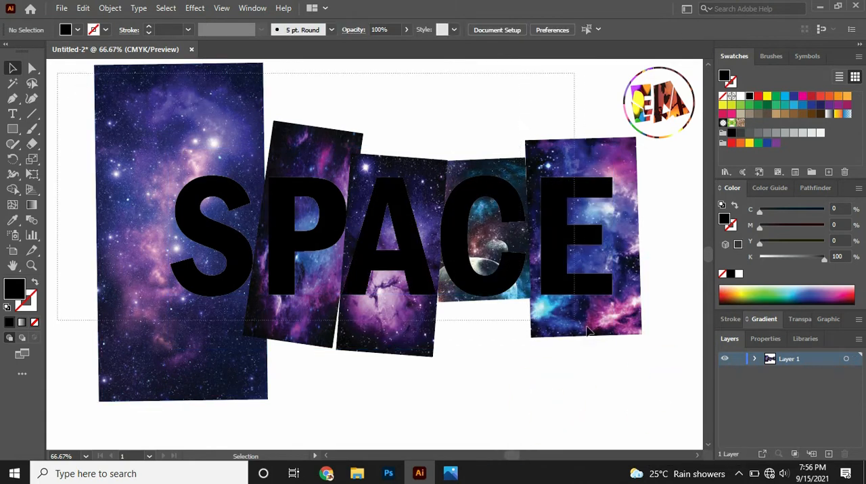
# Select the SPACE text with all the galaxy images and make a clipping mask so the images fill the letters.
pyautogui.moveTo(655, 359); pyautogui.dragTo(653, 357)
pyautogui.rightClick(405, 224)
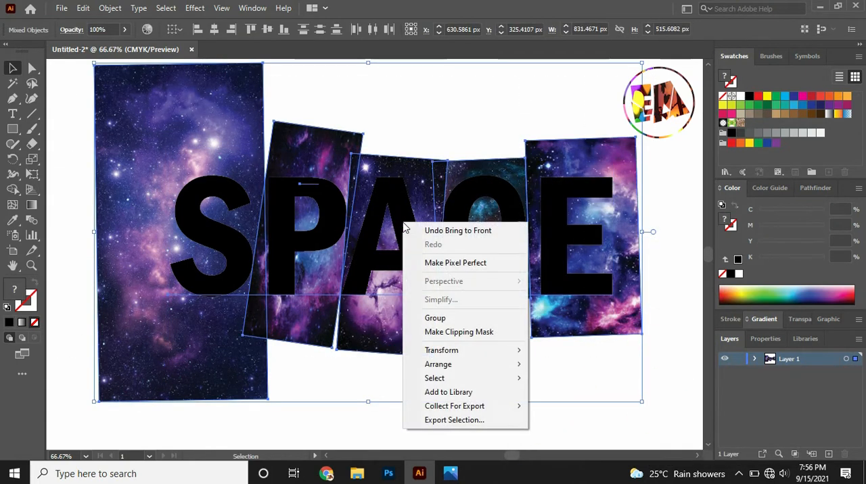
pyautogui.click(459, 331)
pyautogui.click(468, 381)
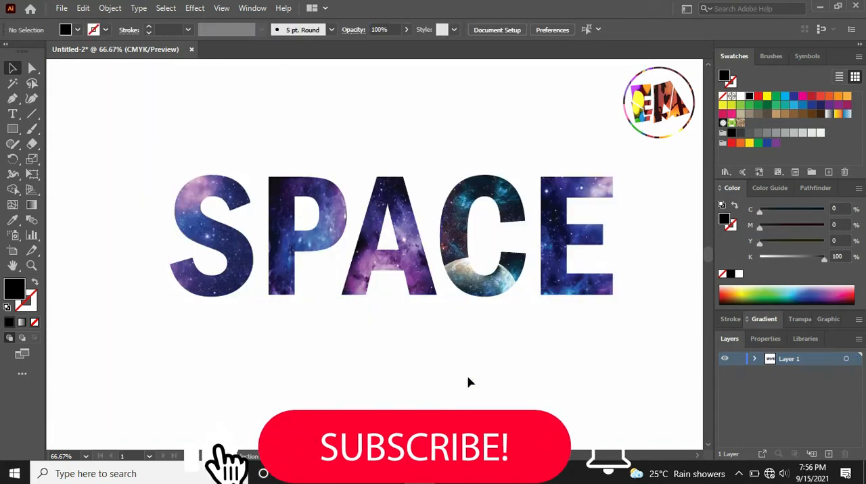
# Draw a rectangle covering the whole artboard and fill it with the white-to-black linear gradient.
pyautogui.hotkey('ctrl', '-')
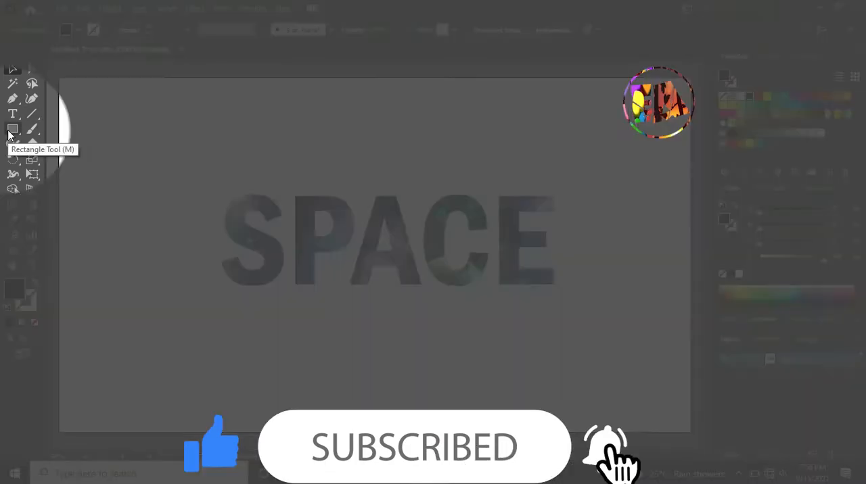
pyautogui.click(12, 129)
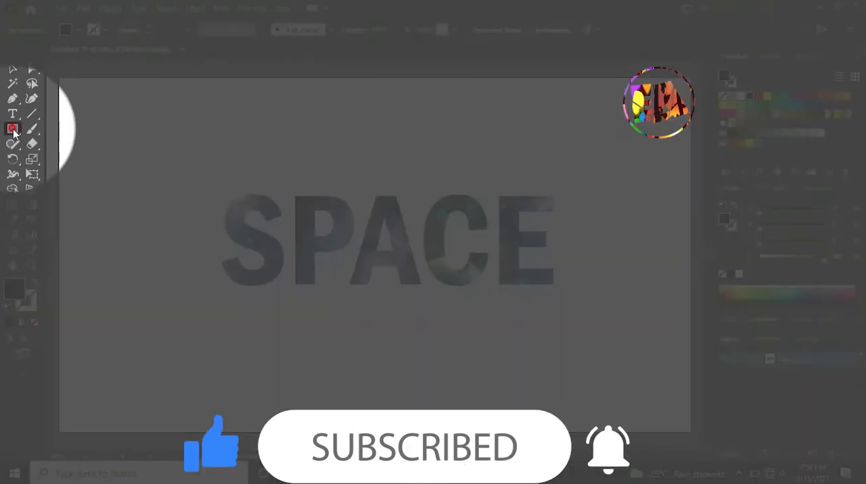
pyautogui.moveTo(62, 81); pyautogui.dragTo(690, 434)
pyautogui.click(830, 115)
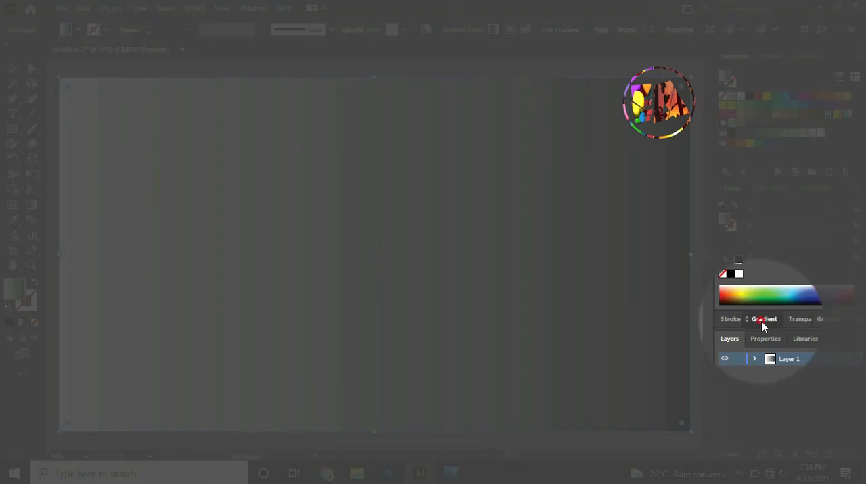
# Replace the rectangle gradient's white and black end stops with two intermediate grey stops moved to both ends.
pyautogui.click(762, 319)
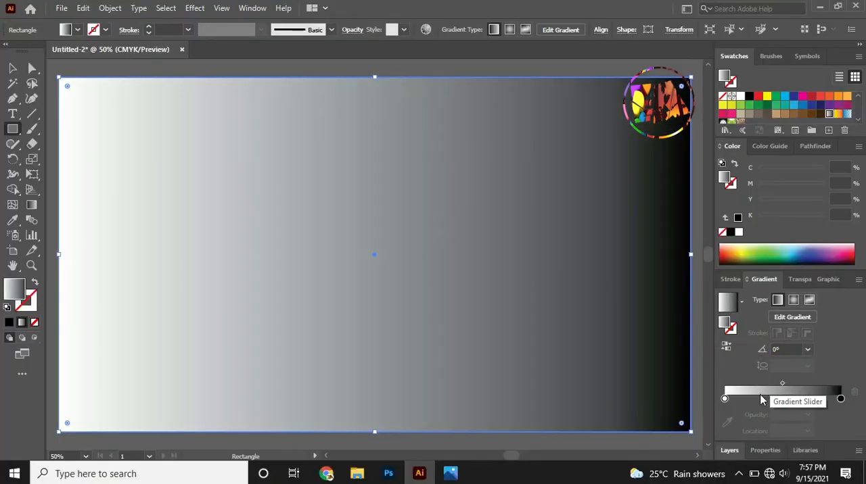
pyautogui.click(840, 399)
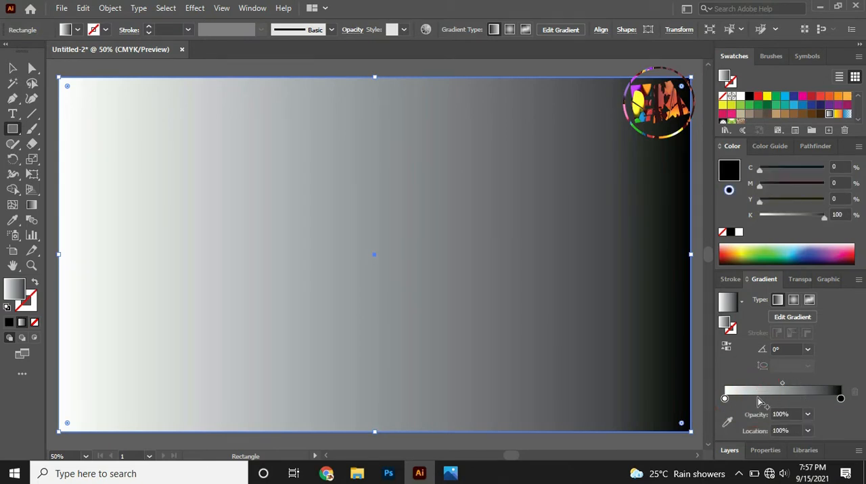
pyautogui.click(758, 400)
pyautogui.click(828, 401)
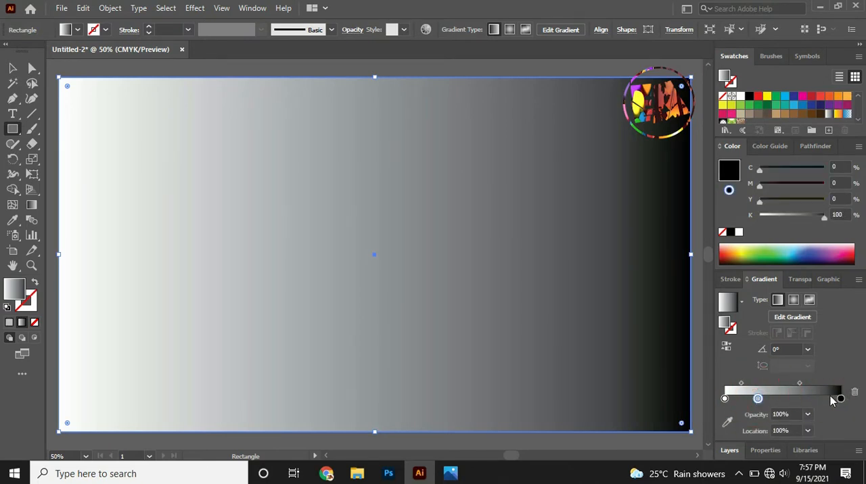
pyautogui.click(822, 400)
pyautogui.click(840, 400)
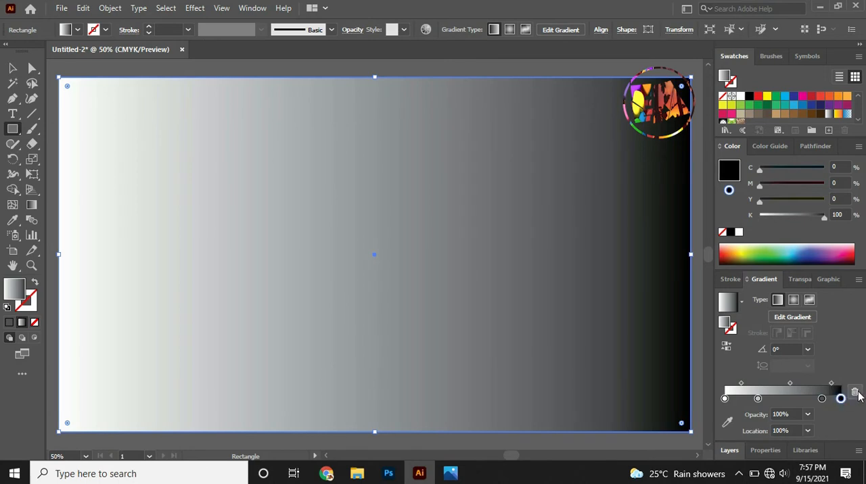
pyautogui.click(854, 393)
pyautogui.click(724, 399)
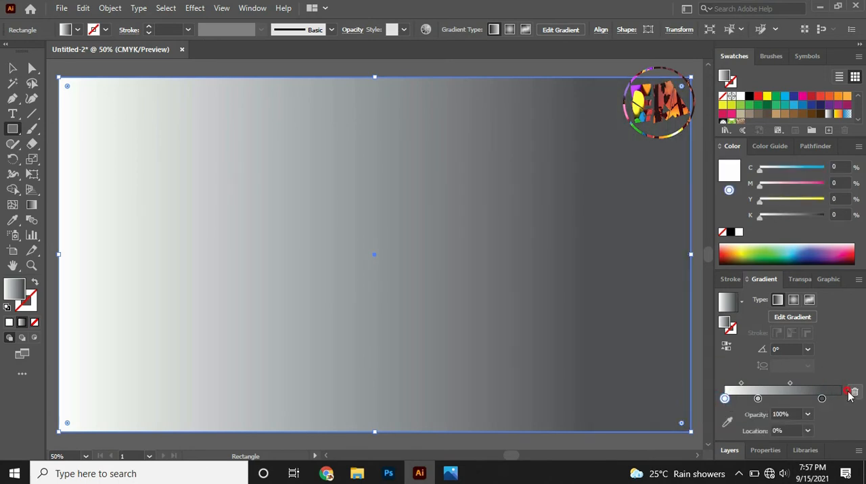
pyautogui.click(853, 393)
pyautogui.moveTo(758, 399); pyautogui.dragTo(725, 399)
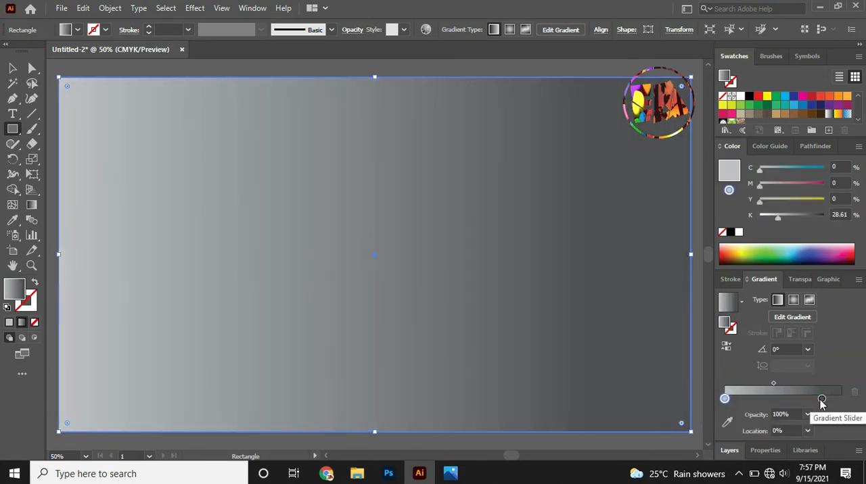
pyautogui.moveTo(822, 400); pyautogui.dragTo(840, 399)
# Replace the gradient's light grey start stop with a mid-grey stop sampled at about 32%, and end the gradient in 80.38% black.
pyautogui.click(761, 399)
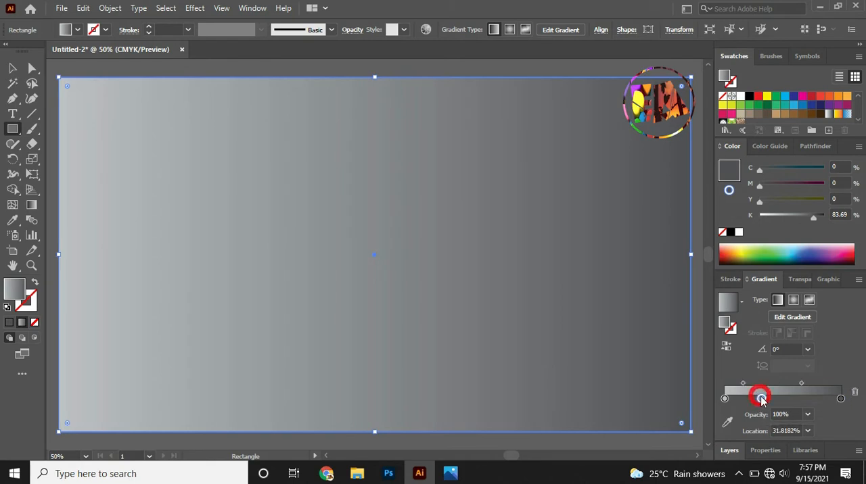
pyautogui.click(725, 399)
pyautogui.click(853, 392)
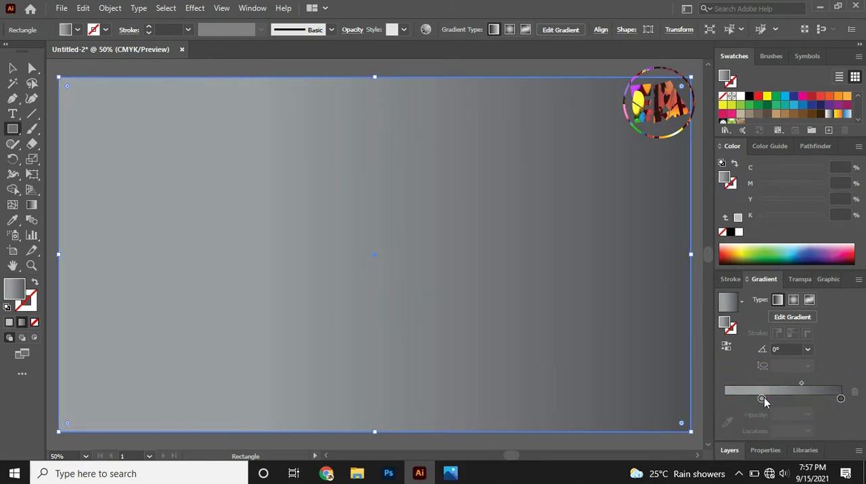
pyautogui.moveTo(762, 399); pyautogui.dragTo(725, 399)
pyautogui.moveTo(838, 399)
pyautogui.mouseDown()
pyautogui.moveTo(831, 399)
pyautogui.moveTo(845, 402)
pyautogui.mouseUp()
pyautogui.click(854, 393)
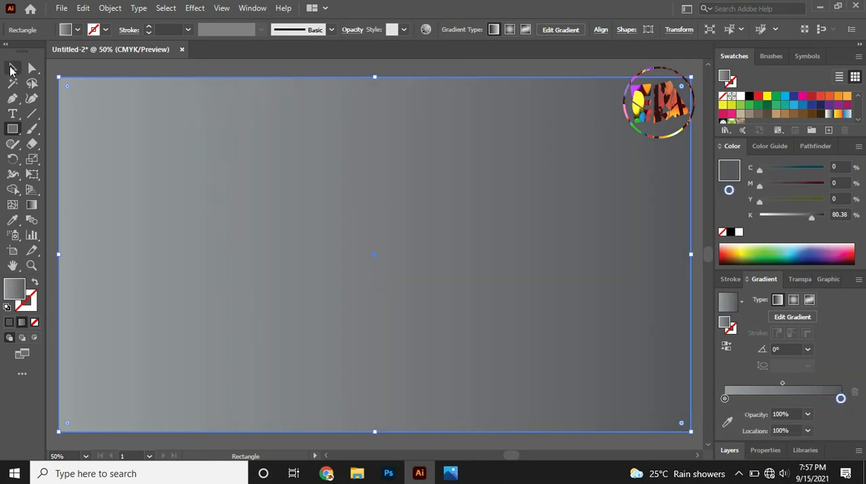
# Send the grey gradient rectangle to the back, behind the galaxy-filled SPACE text.
pyautogui.click(11, 68)
pyautogui.rightClick(274, 122)
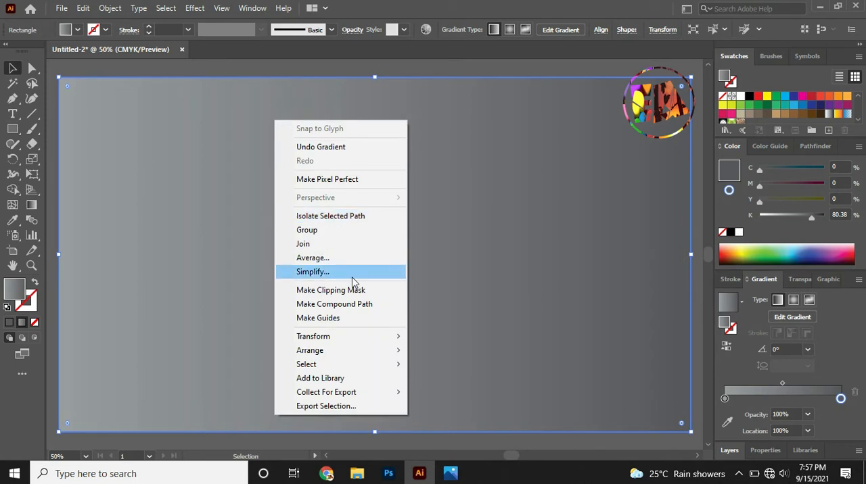
pyautogui.moveTo(399, 350)
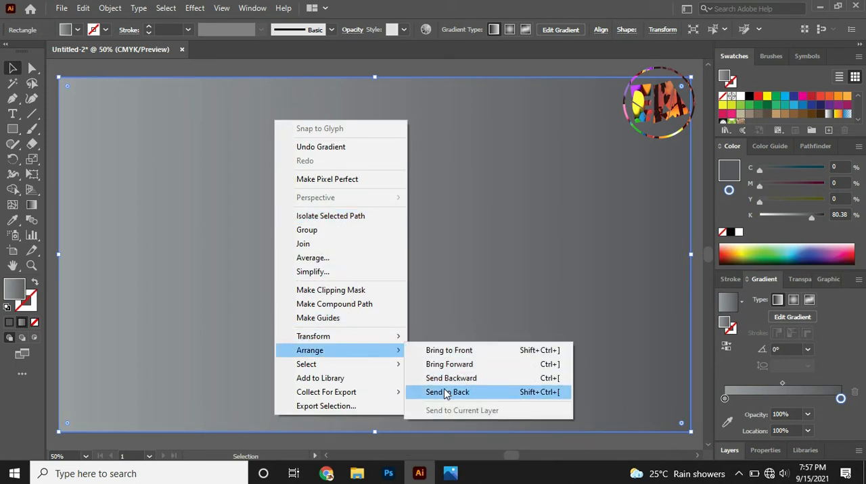
pyautogui.click(447, 392)
# Expand Layer 1, then lock and hide the clip group containing the SPACE text.
pyautogui.hotkey('ctrl', '+')
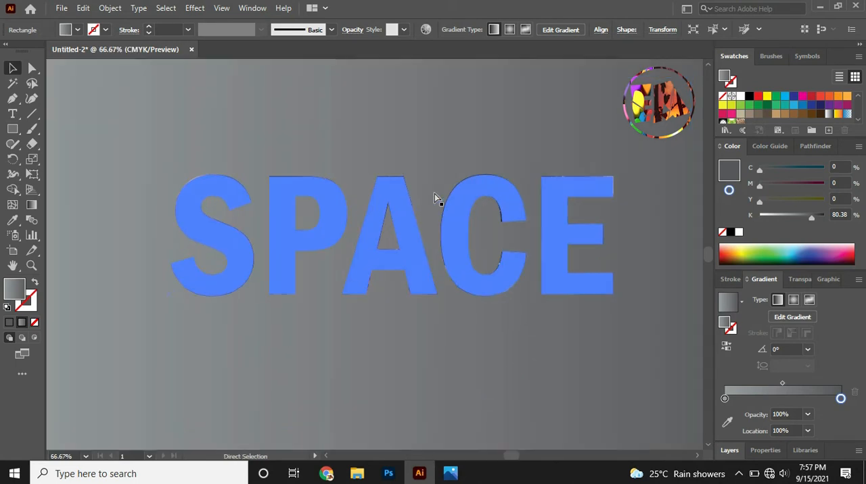
pyautogui.hotkey('ctrl', '+')
pyautogui.hotkey('ctrl', '-')
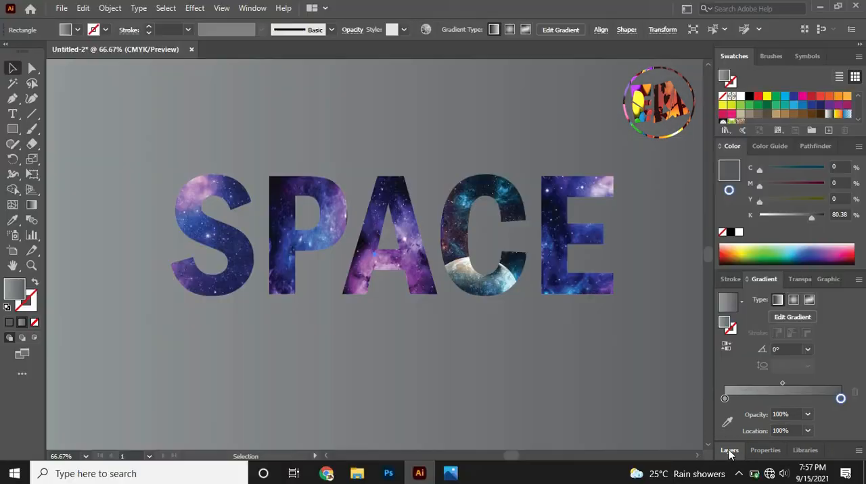
pyautogui.click(729, 450)
pyautogui.click(754, 375)
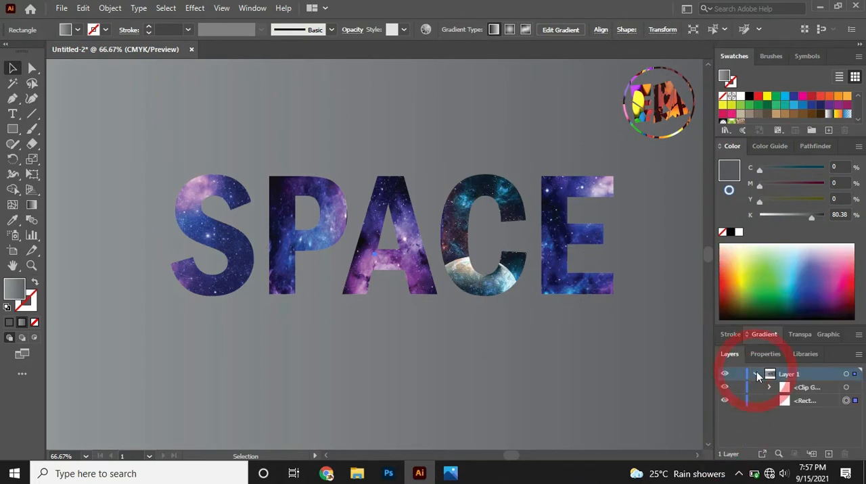
pyautogui.click(738, 390)
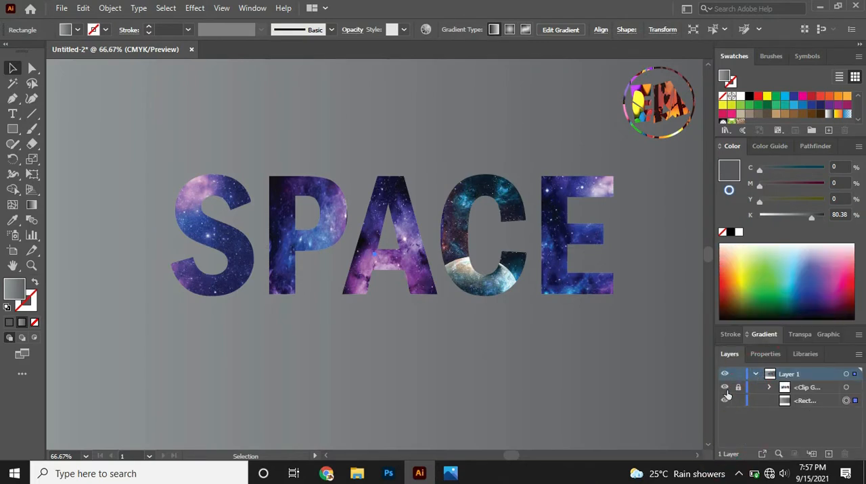
pyautogui.click(724, 387)
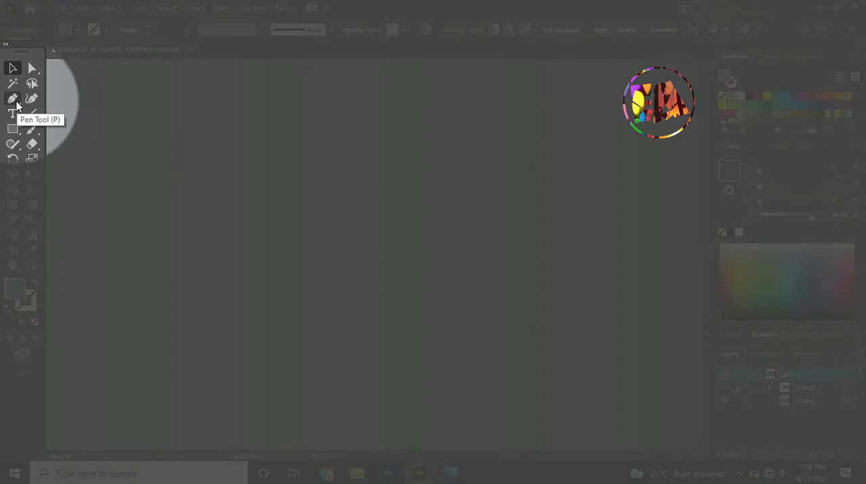
# Draw a tall, narrow triangle with its tip pointing up on the background using the Pen tool.
pyautogui.click(15, 102)
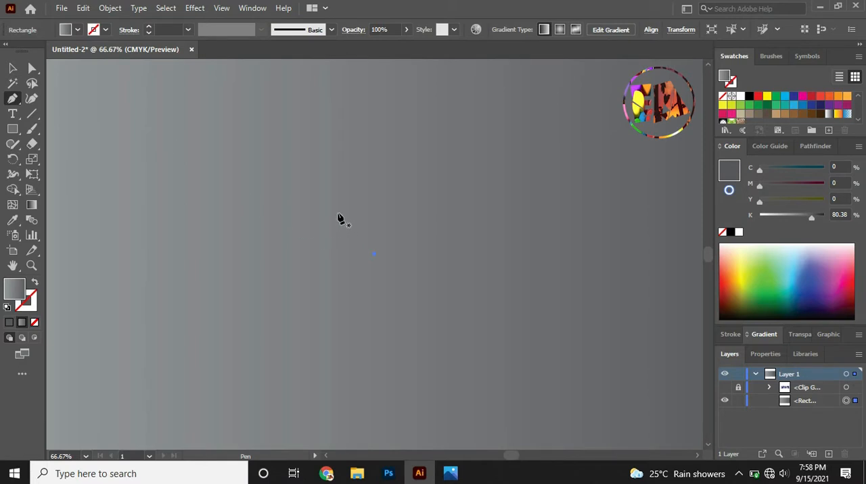
pyautogui.moveTo(329, 197); pyautogui.dragTo(341, 66)
pyautogui.click(339, 61)
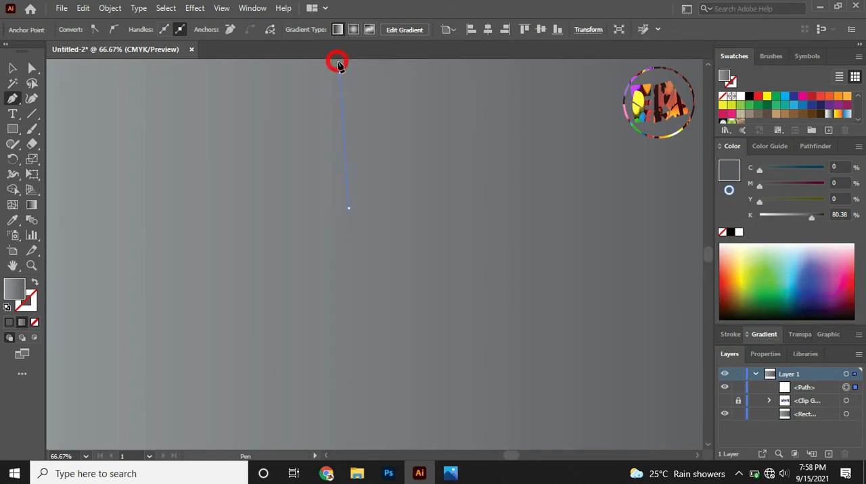
pyautogui.click(330, 207)
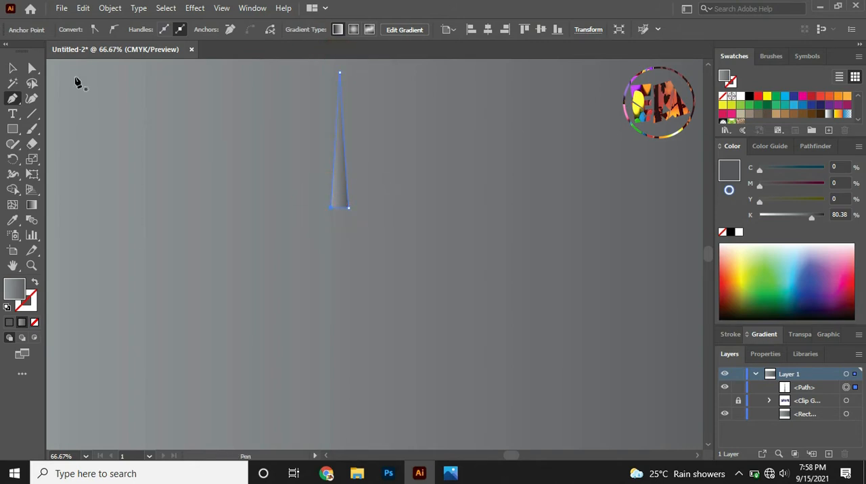
pyautogui.click(12, 68)
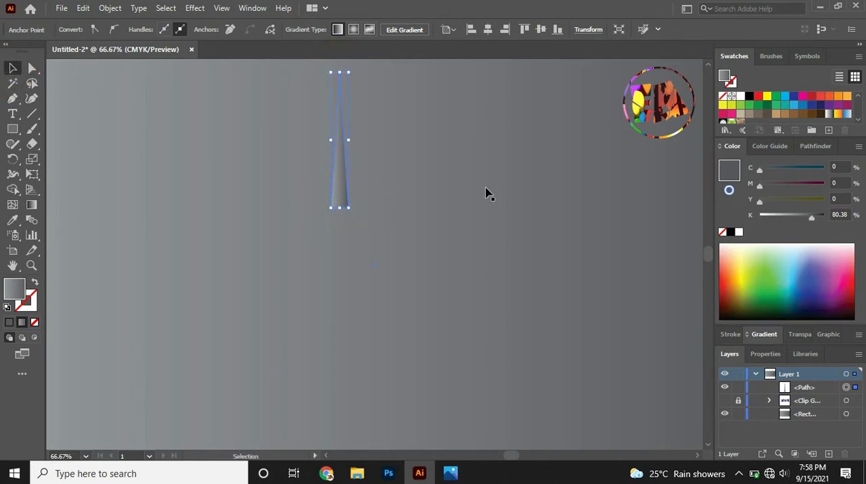
# Set both the start and end stops of the narrow triangle's gradient to white.
pyautogui.click(764, 335)
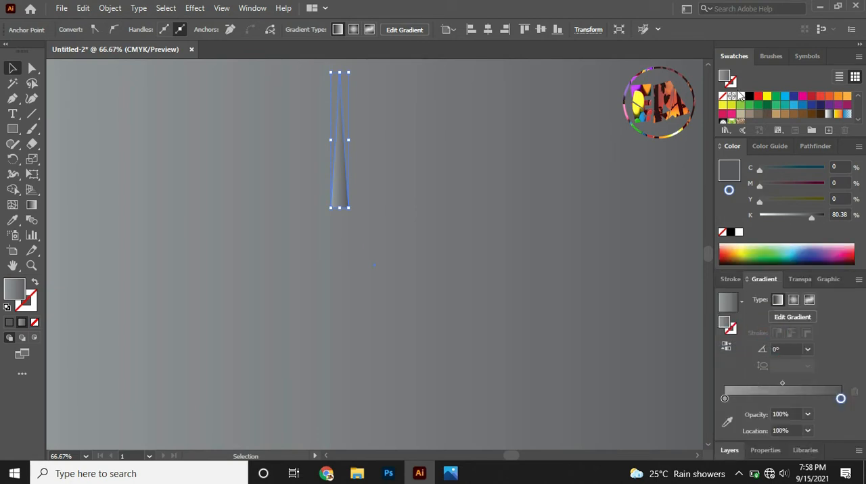
pyautogui.click(725, 398)
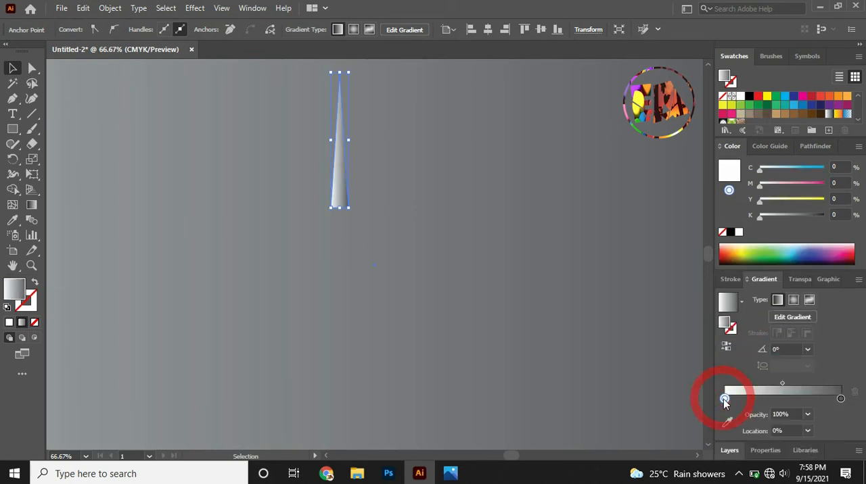
pyautogui.click(839, 399)
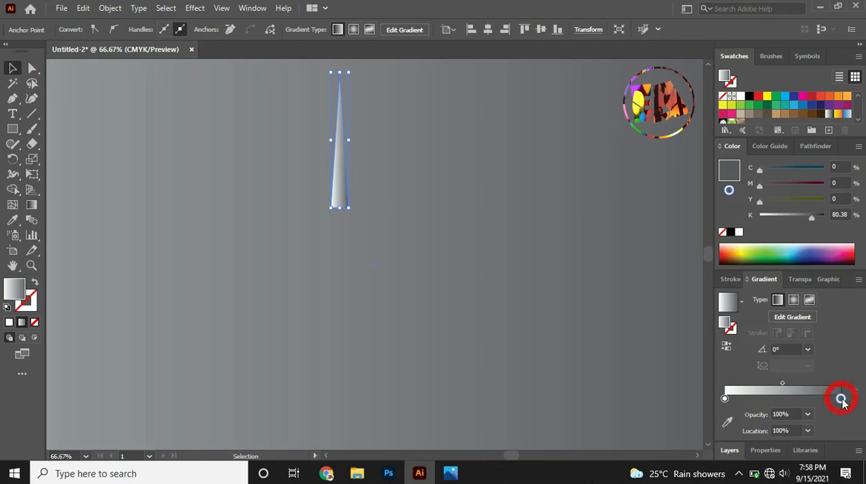
pyautogui.click(742, 96)
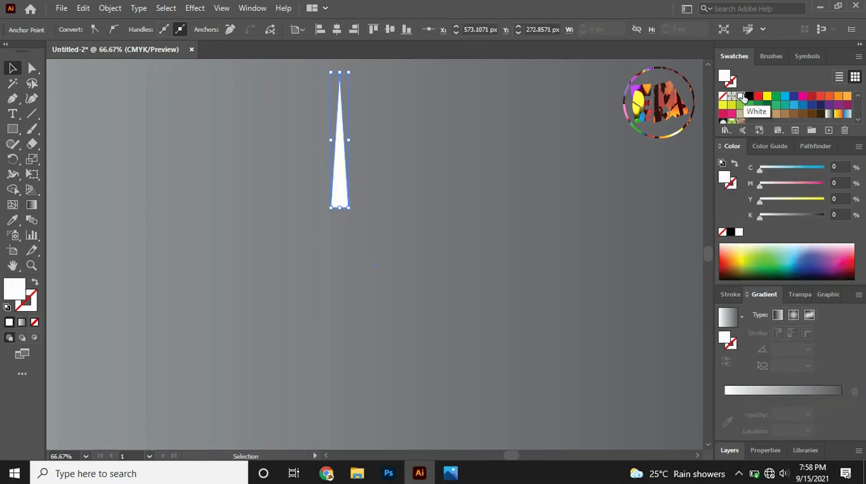
pyautogui.click(824, 390)
pyautogui.moveTo(741, 96); pyautogui.dragTo(841, 399)
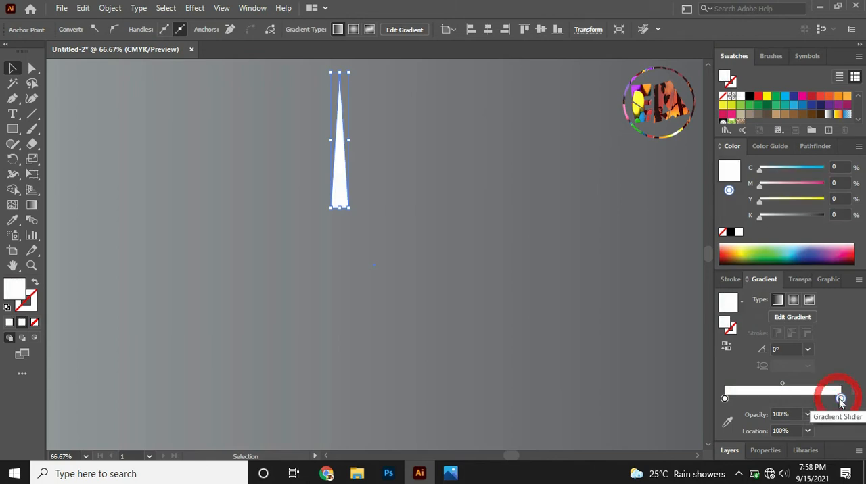
# Set the end gradient stop's opacity to 0% and shift the gradient midpoint to about 65%.
pyautogui.click(807, 414)
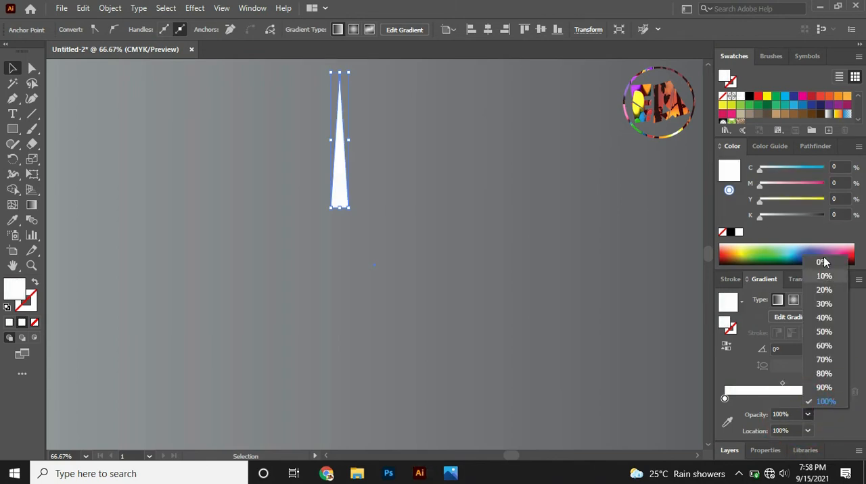
pyautogui.click(826, 262)
pyautogui.moveTo(783, 384); pyautogui.dragTo(801, 384)
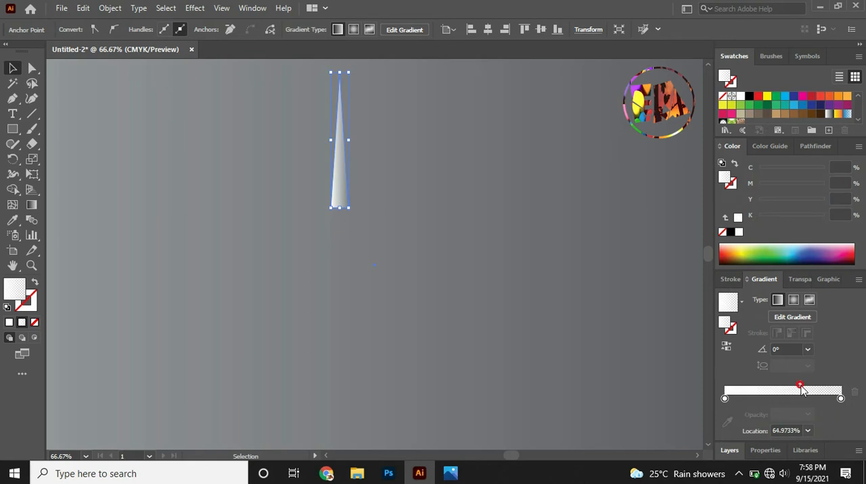
# Make the triangle's gradient radial and run it from just below the base up past the tip.
pyautogui.click(793, 300)
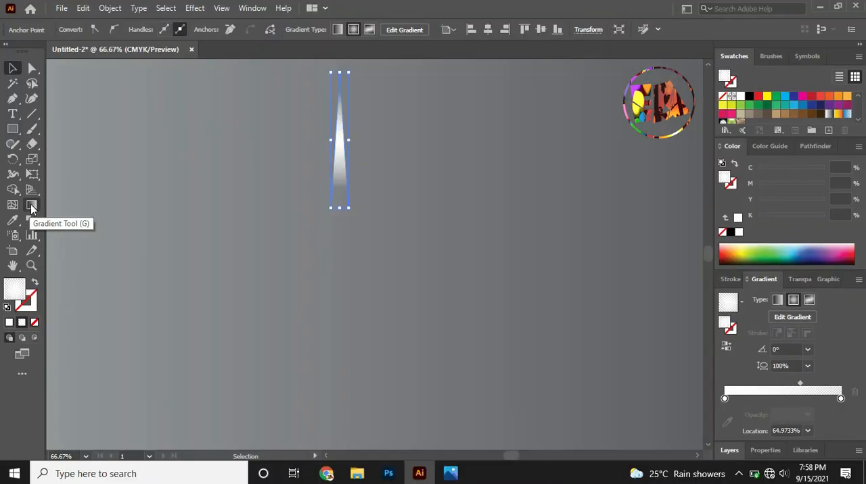
pyautogui.click(31, 204)
pyautogui.moveTo(340, 222); pyautogui.dragTo(339, 64)
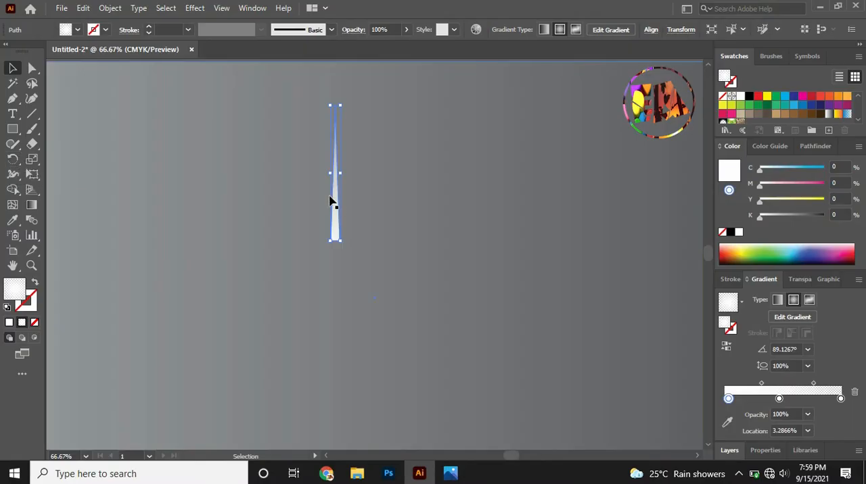
# Rotate copies of the narrow triangle around its base at 90° intervals to form a four-pointed star.
pyautogui.press('r')
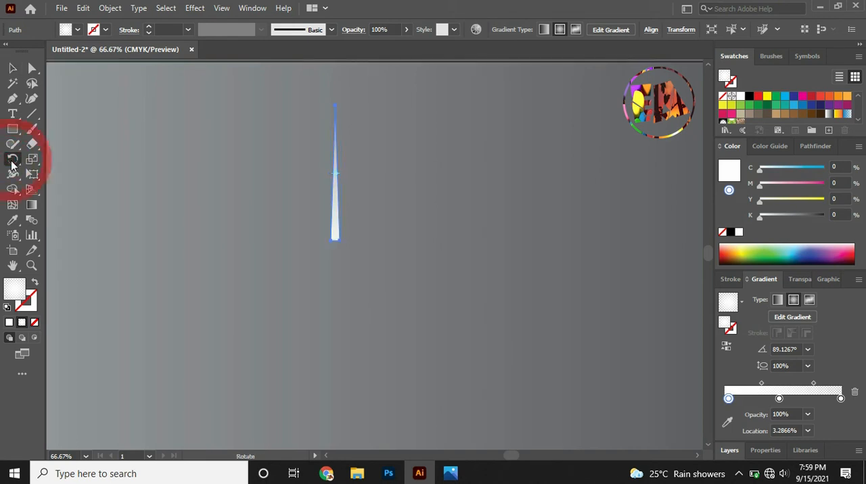
pyautogui.click(334, 203)
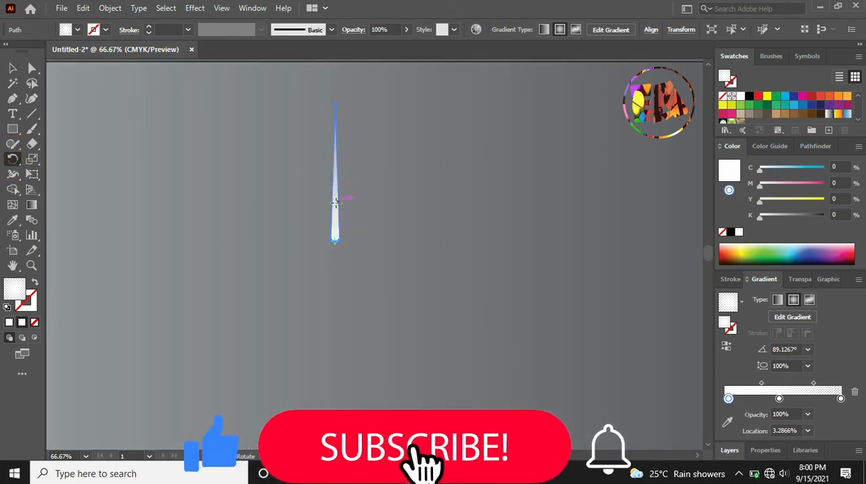
pyautogui.moveTo(343, 199); pyautogui.dragTo(365, 248)
pyautogui.hotkey('ctrl', 'd')
pyautogui.hotkey('ctrl', 'd')
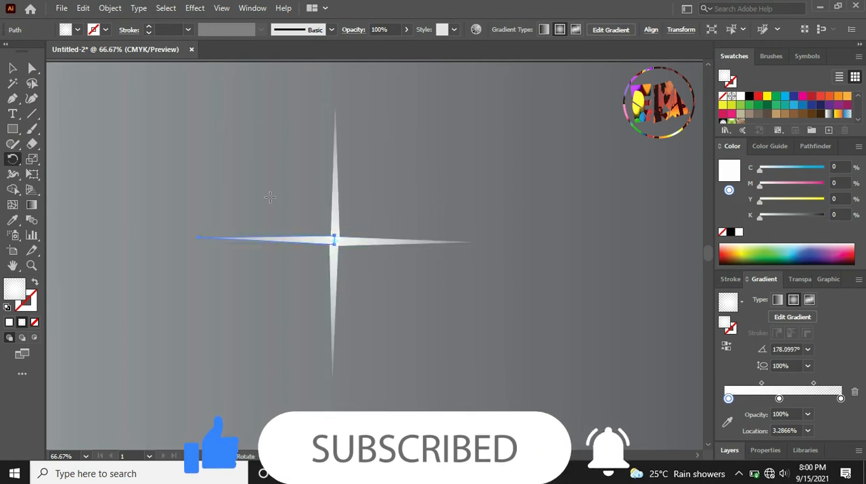
pyautogui.press('v')
pyautogui.click(118, 99)
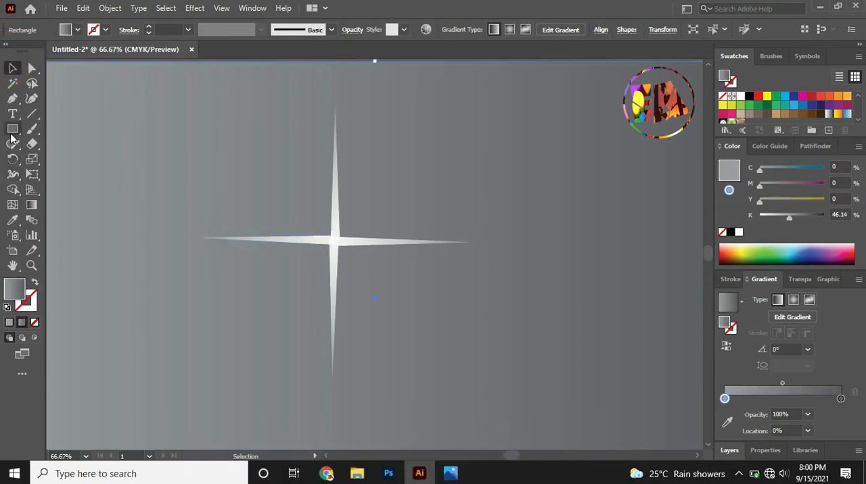
# Draw a small circle centred on the middle of the four-pointed star with the Ellipse tool.
pyautogui.click(12, 130)
pyautogui.moveTo(11, 135); pyautogui.dragTo(58, 158)
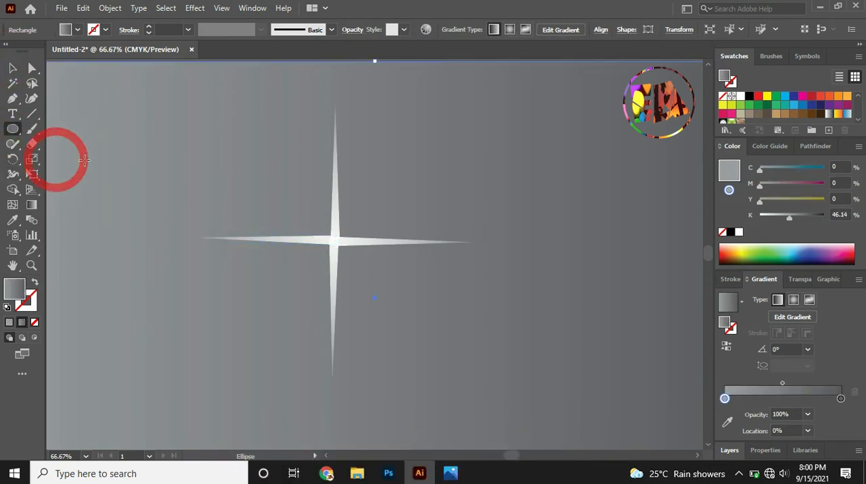
pyautogui.moveTo(334, 239); pyautogui.dragTo(376, 280)
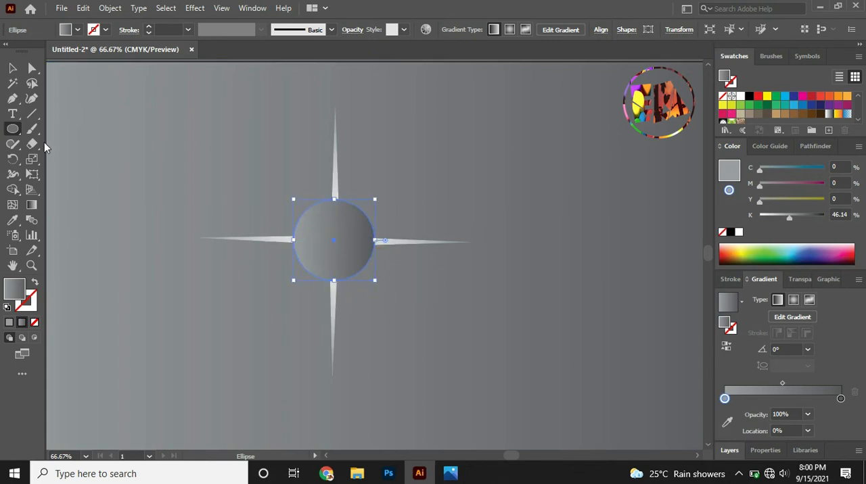
pyautogui.click(11, 67)
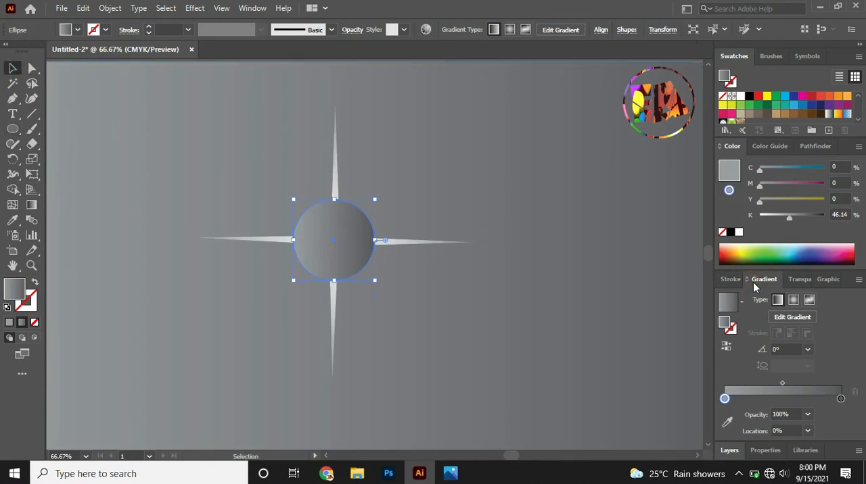
# Sample the star point's fading white radial gradient onto the circle with the Eyedropper to make a central glow.
pyautogui.click(12, 220)
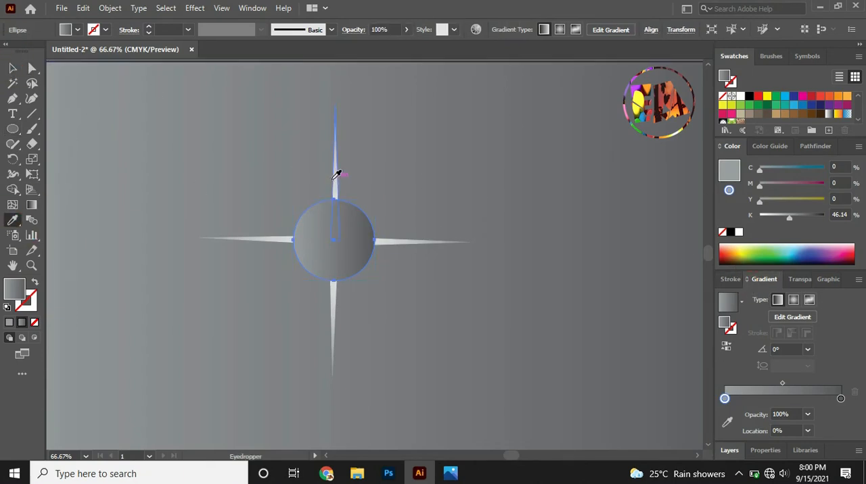
pyautogui.click(339, 174)
pyautogui.click(11, 67)
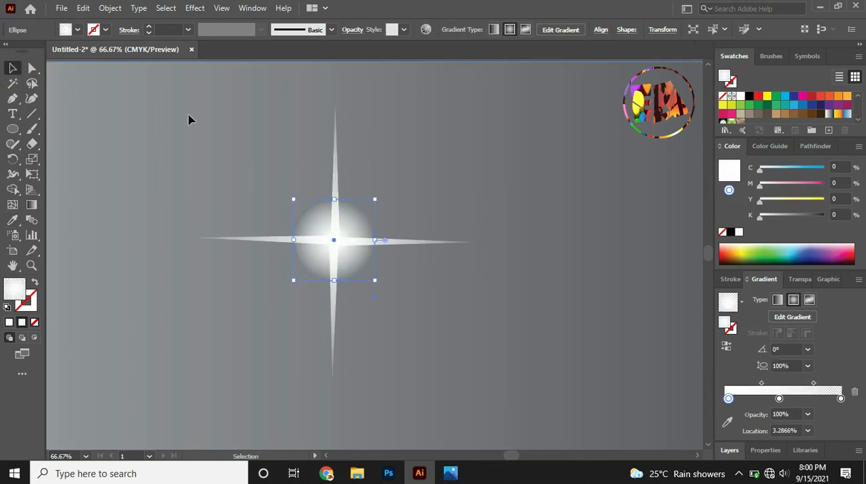
pyautogui.click(191, 119)
pyautogui.click(350, 236)
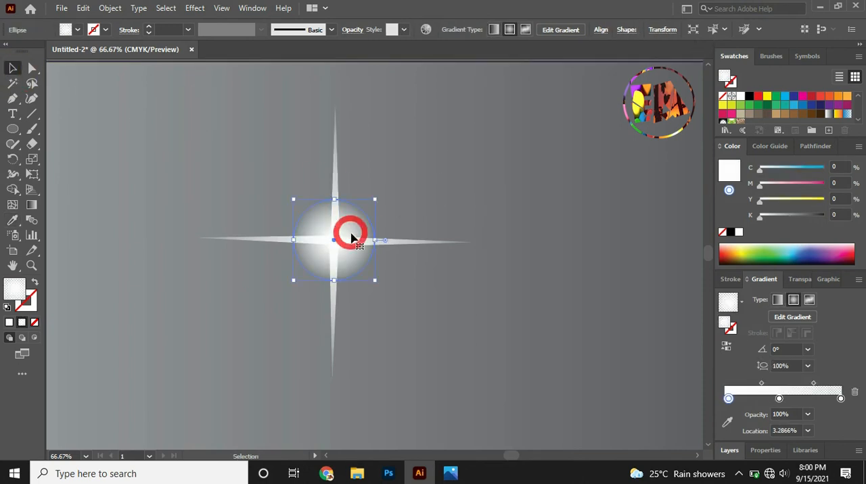
pyautogui.click(793, 300)
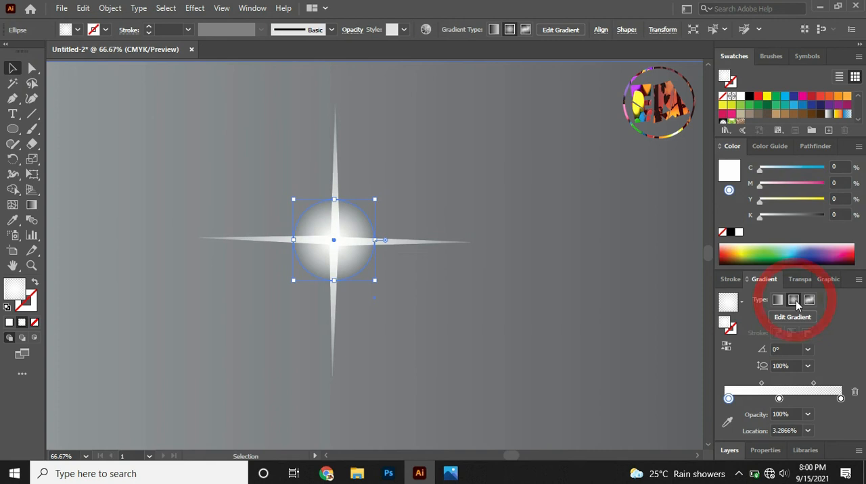
pyautogui.click(598, 292)
# Undo the accidental background shift and lock the grey gradient rectangle.
pyautogui.moveTo(224, 126); pyautogui.dragTo(262, 119)
pyautogui.hotkey('ctrl', 'z')
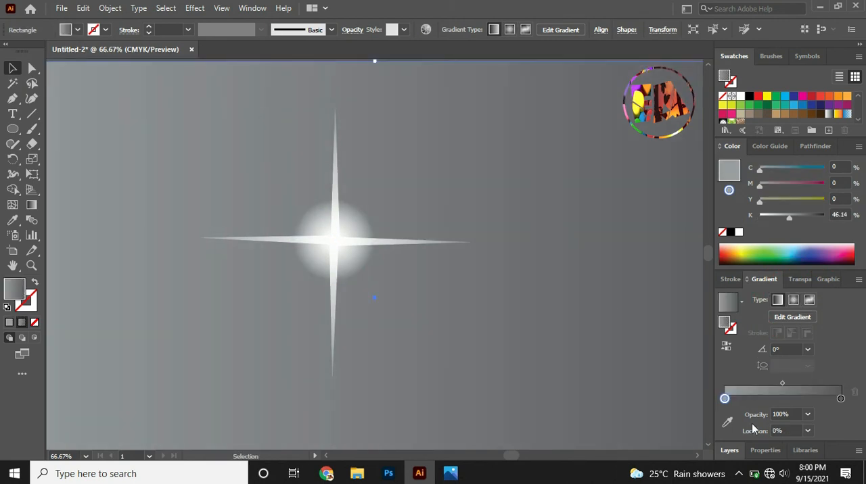
pyautogui.click(736, 452)
pyautogui.moveTo(858, 397); pyautogui.dragTo(858, 428)
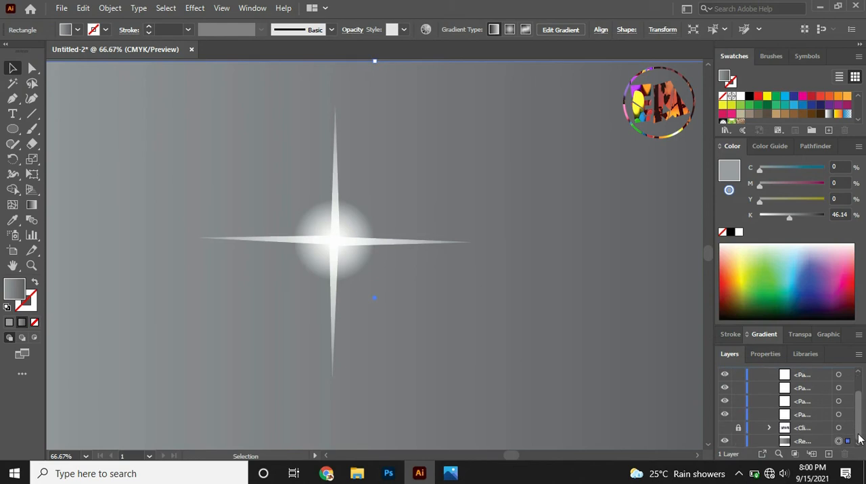
pyautogui.click(737, 442)
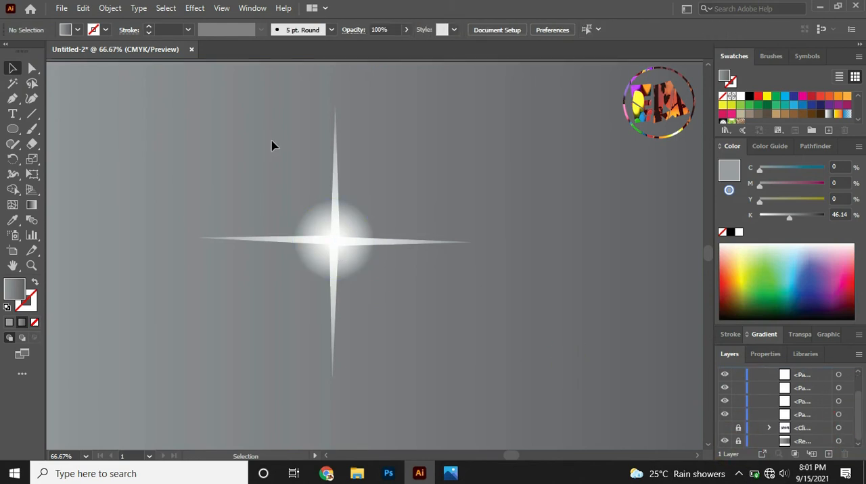
# Copy all four star points and the central glow and paste the copy in front.
pyautogui.moveTo(427, 312); pyautogui.dragTo(187, 124)
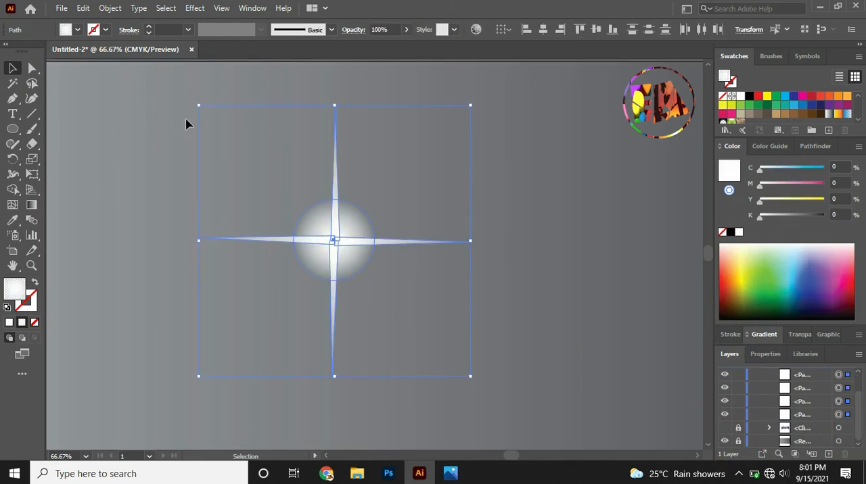
pyautogui.click(61, 8)
pyautogui.click(83, 8)
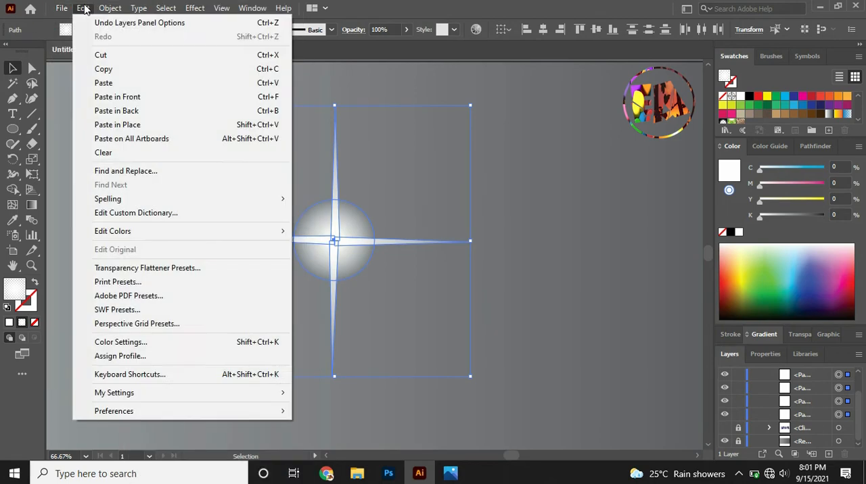
pyautogui.click(102, 72)
pyautogui.click(83, 8)
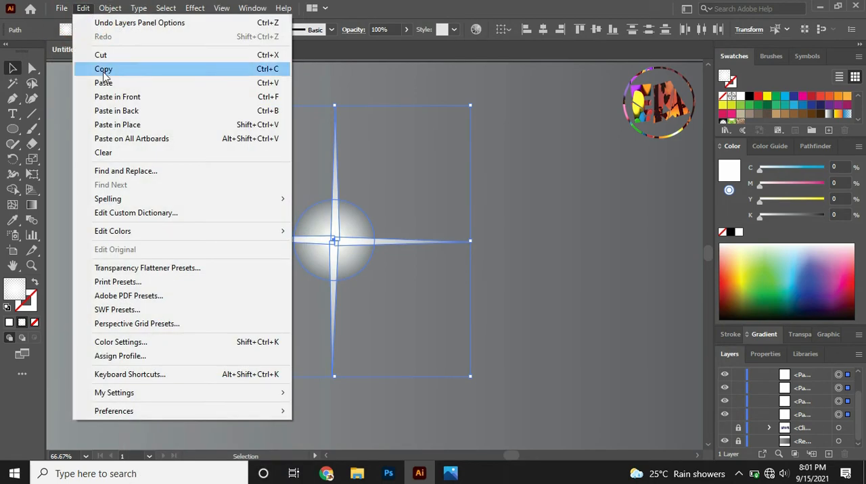
pyautogui.click(117, 97)
# Rotate the pasted star to lie diagonally between the main points and scale it around its centre to about half size.
pyautogui.moveTo(463, 98); pyautogui.dragTo(567, 254)
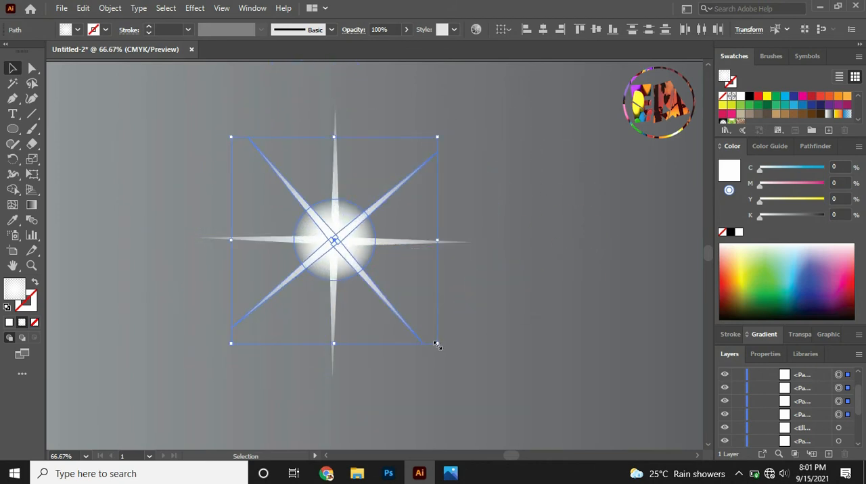
pyautogui.moveTo(436, 344); pyautogui.dragTo(384, 304)
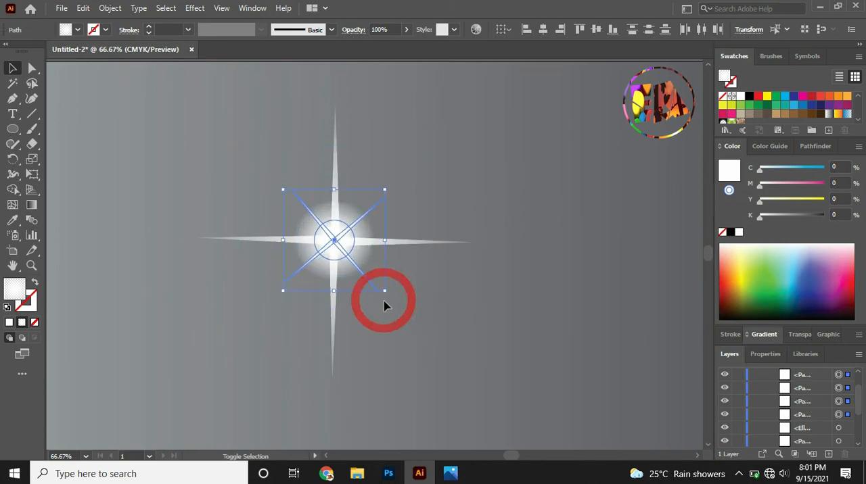
pyautogui.click(423, 312)
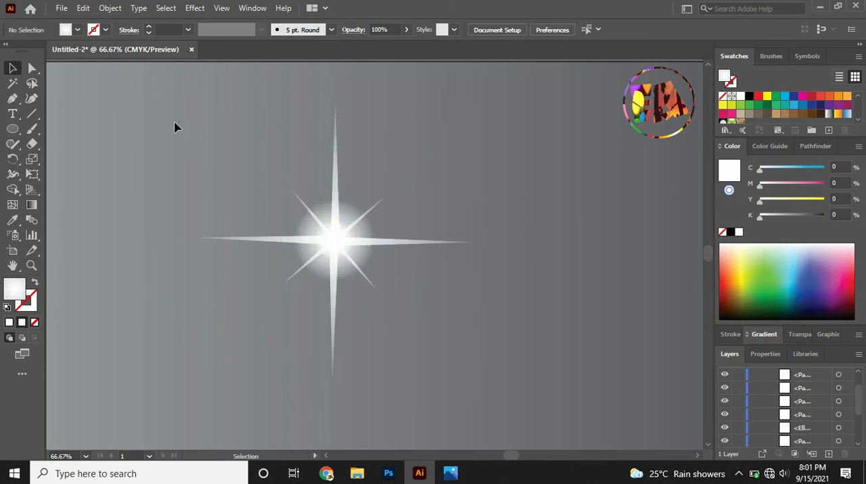
# Scale the complete eight-pointed star around its centre to about 131 px wide and group its parts.
pyautogui.click(342, 249)
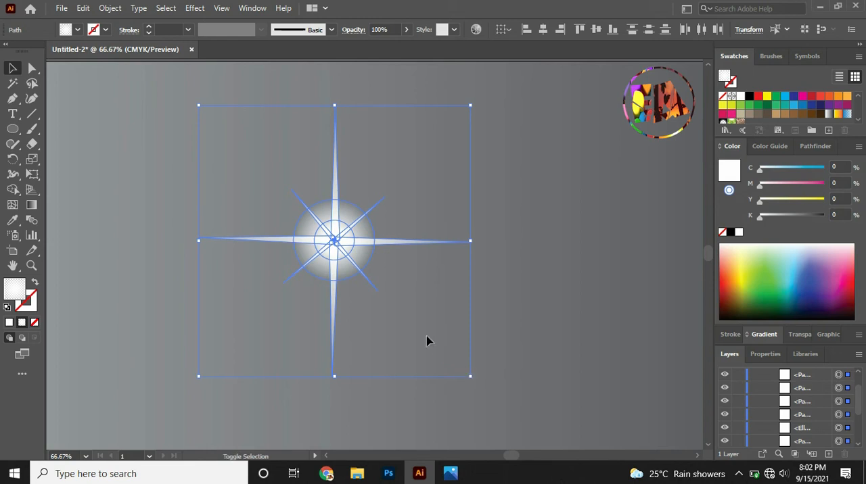
pyautogui.click(388, 299)
pyautogui.moveTo(469, 378); pyautogui.dragTo(377, 295)
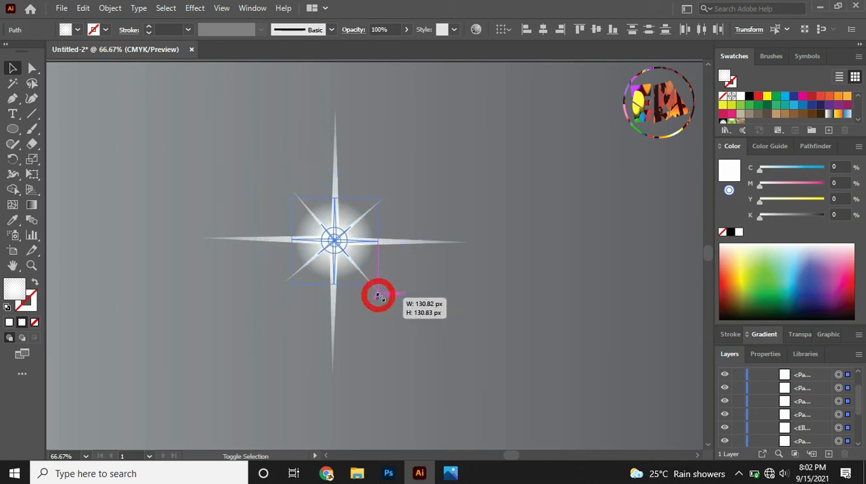
pyautogui.click(421, 274)
# Move the star group up and left to the upper-left area of the background.
pyautogui.click(334, 241)
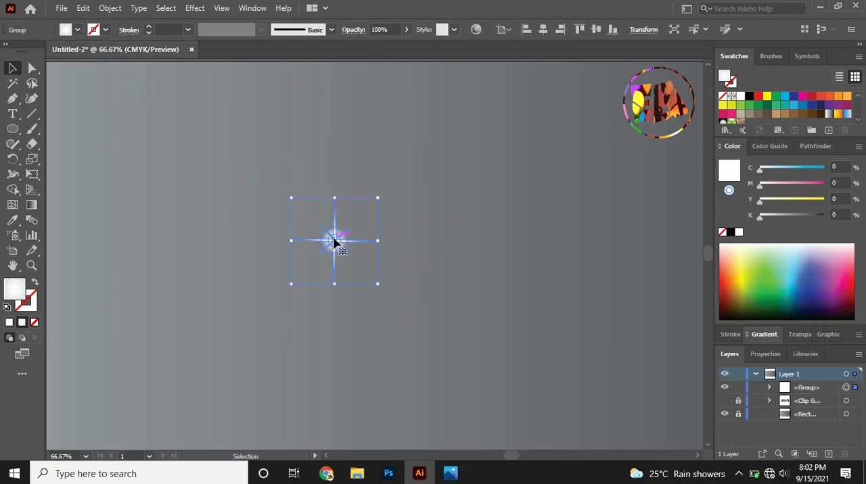
pyautogui.moveTo(335, 247); pyautogui.dragTo(249, 189)
pyautogui.click(325, 181)
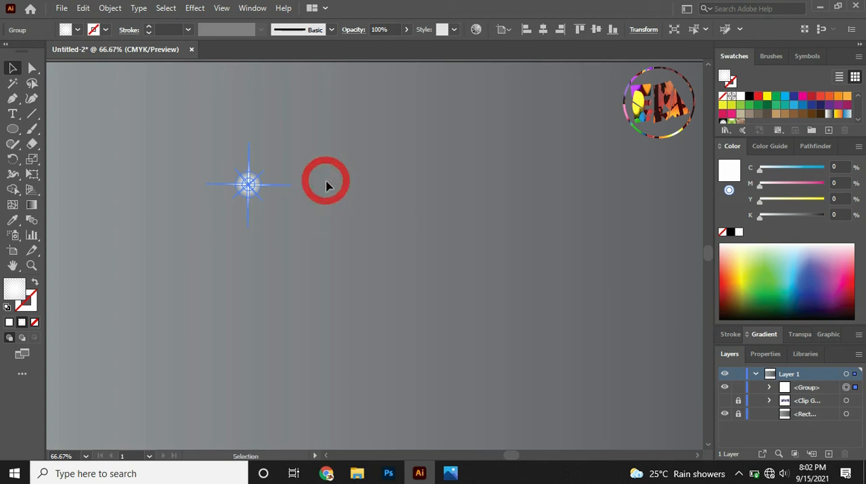
pyautogui.hotkey('ctrl', 'c')
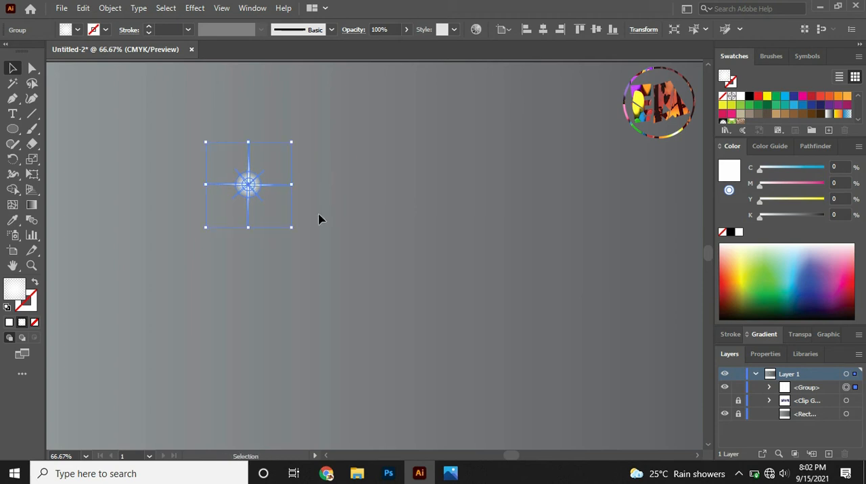
# Duplicate the star to its right and repeat the duplication four times to make a row of six stars.
pyautogui.moveTo(249, 189); pyautogui.dragTo(336, 192)
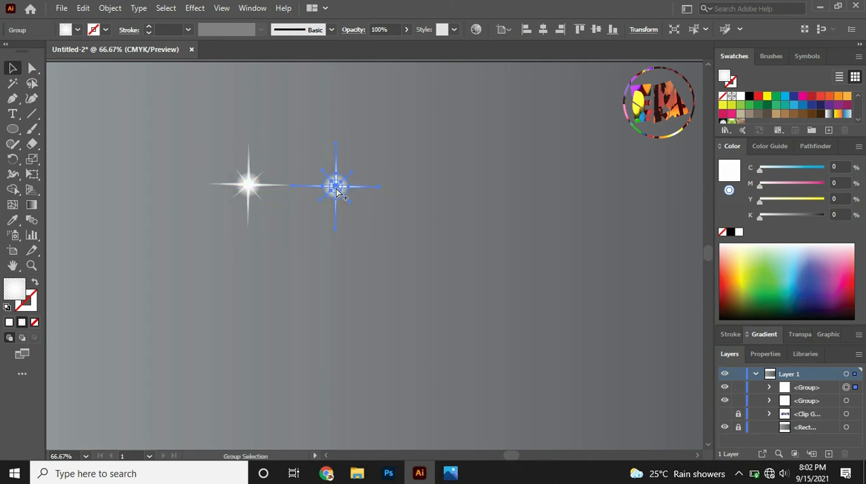
pyautogui.hotkey('ctrl', 'd')
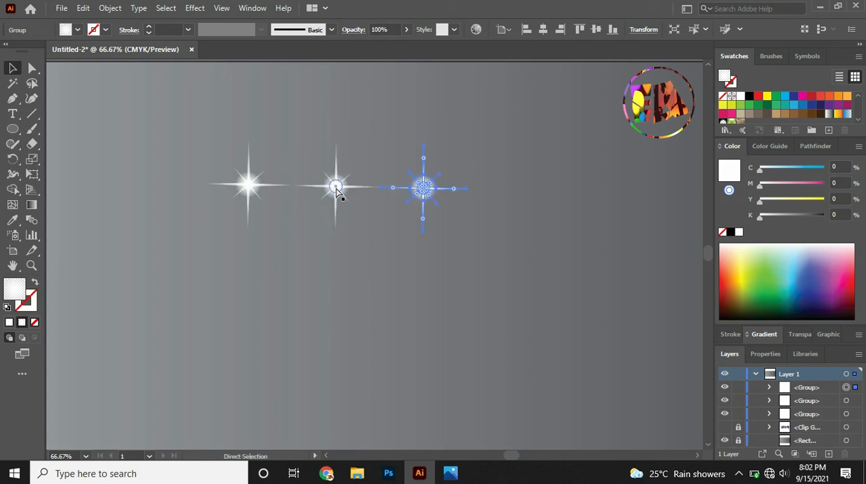
pyautogui.hotkey('ctrl', 'd')
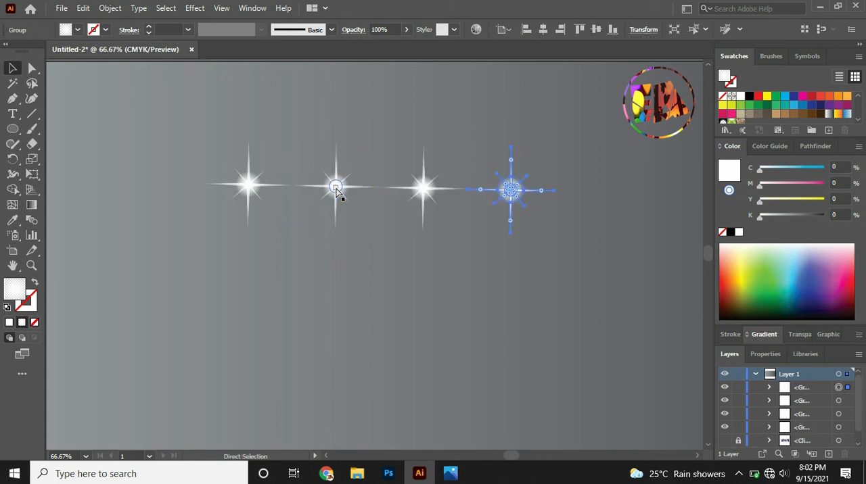
pyautogui.hotkey('ctrl', 'd')
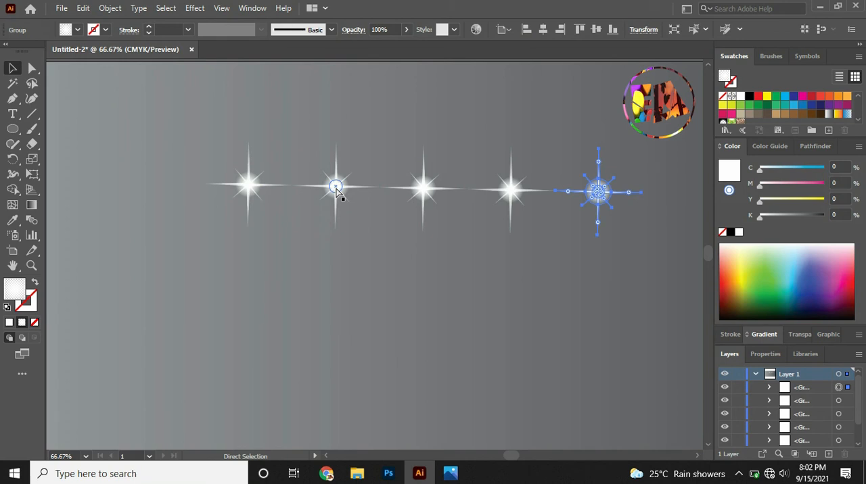
pyautogui.hotkey('ctrl', 'd')
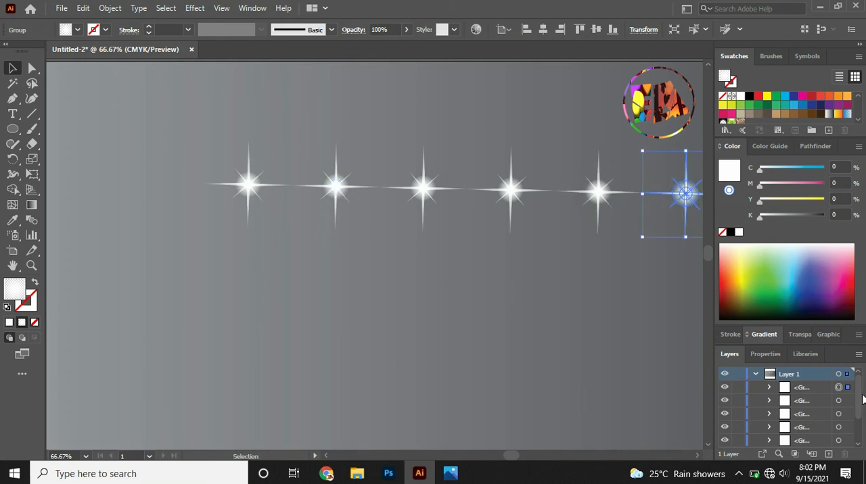
# Show the hidden SPACE text and place the leftmost star on top of the S, scaled to about half size.
pyautogui.scroll(-3, 862, 399)
pyautogui.click(724, 429)
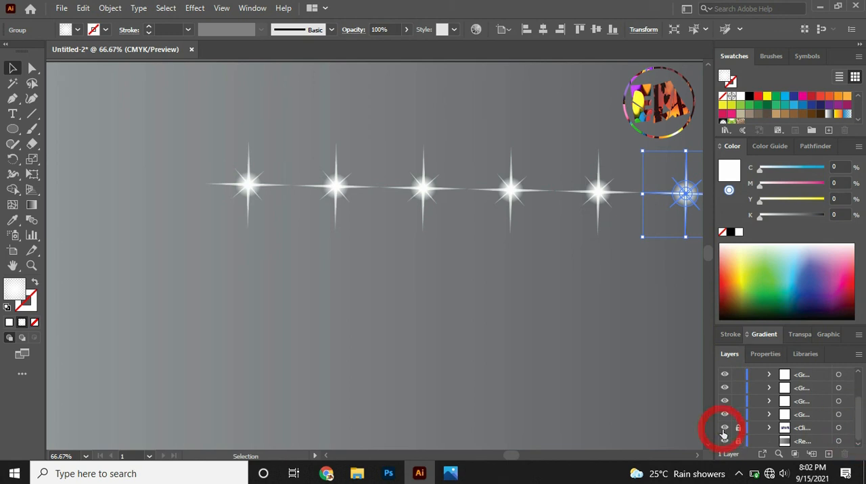
pyautogui.click(247, 182)
pyautogui.moveTo(245, 201); pyautogui.dragTo(202, 243)
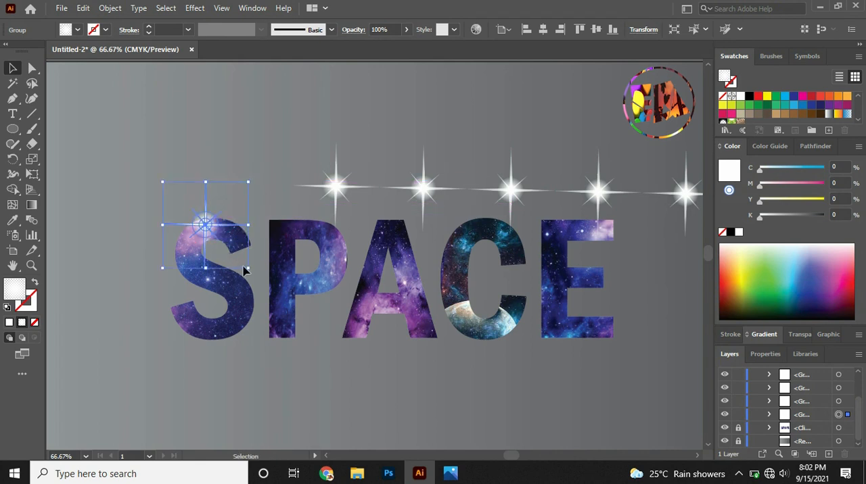
pyautogui.moveTo(248, 269); pyautogui.dragTo(228, 250)
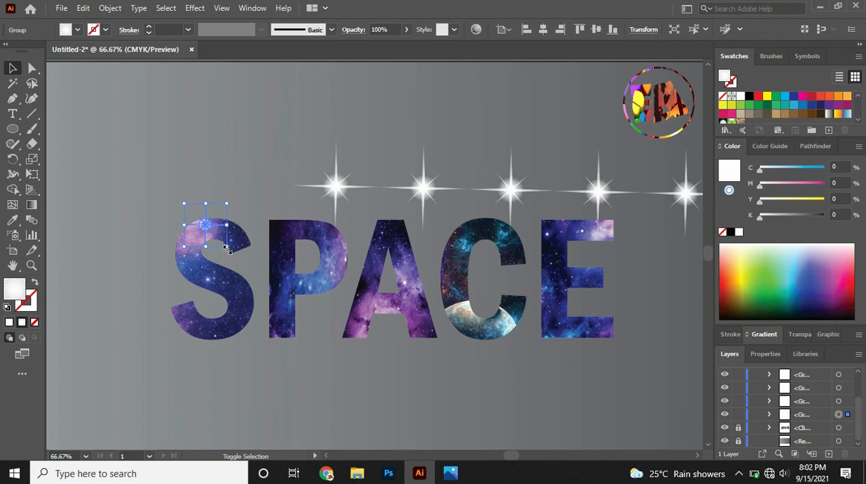
pyautogui.click(239, 190)
# Place the next two stars on the P's stem and the A's peak, each scaled to about two-thirds size.
pyautogui.click(335, 187)
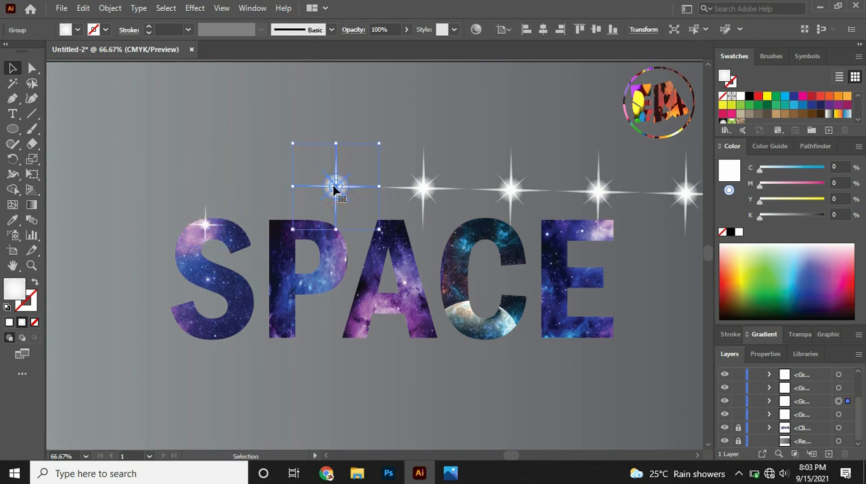
pyautogui.moveTo(336, 191); pyautogui.dragTo(293, 284)
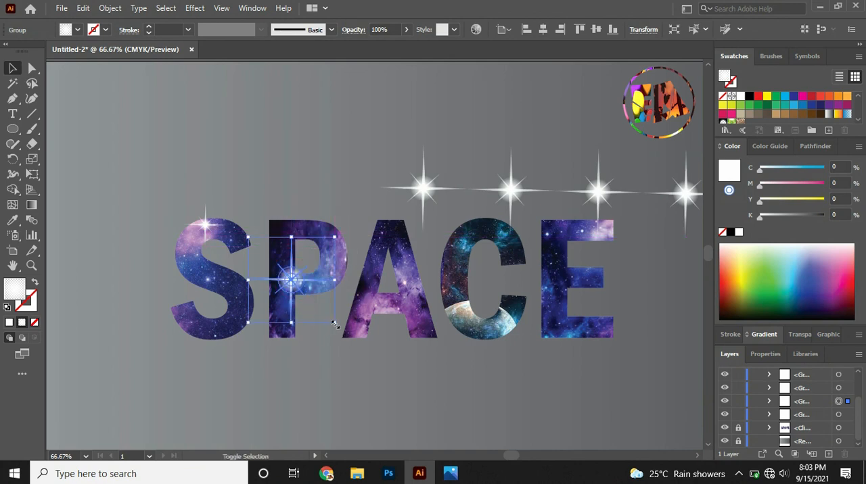
pyautogui.moveTo(334, 324); pyautogui.dragTo(320, 316)
pyautogui.click(319, 180)
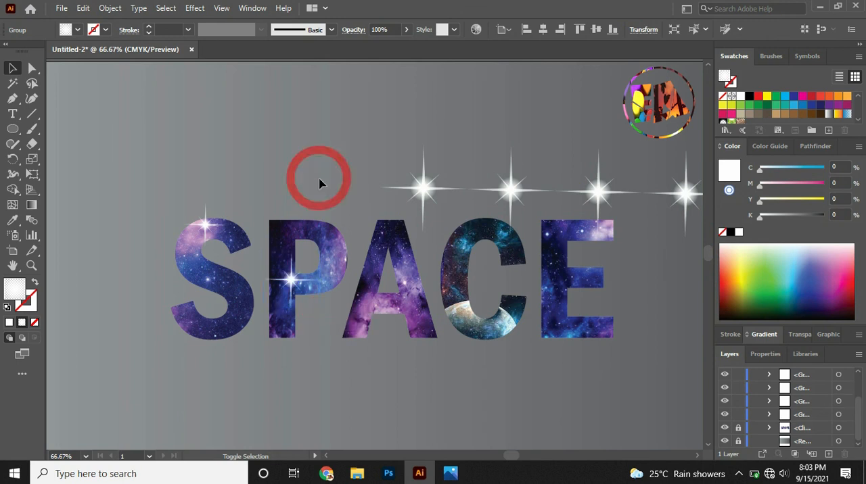
pyautogui.click(421, 195)
pyautogui.moveTo(420, 195)
pyautogui.mouseDown()
pyautogui.moveTo(387, 232)
pyautogui.moveTo(433, 261)
pyautogui.moveTo(435, 187)
pyautogui.mouseUp()
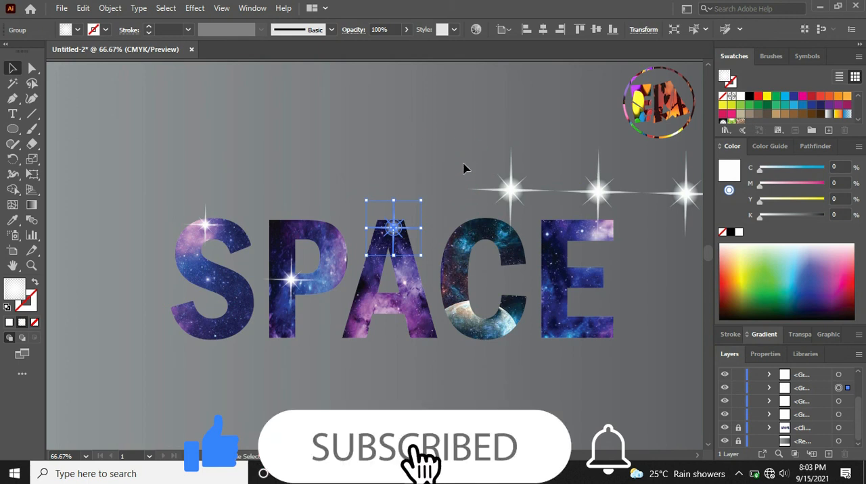
# Place the fourth star on the C's upper-left curve and scale it to about half size.
pyautogui.click(518, 195)
pyautogui.moveTo(518, 195); pyautogui.dragTo(469, 242)
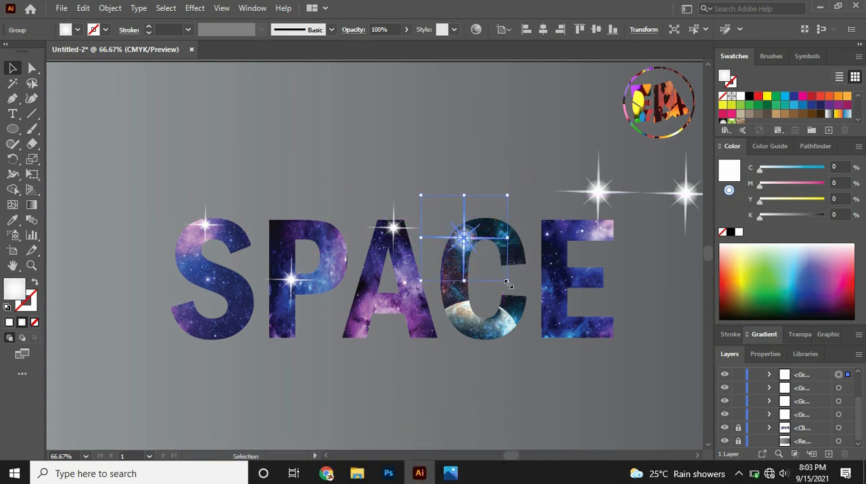
pyautogui.moveTo(507, 282); pyautogui.dragTo(485, 265)
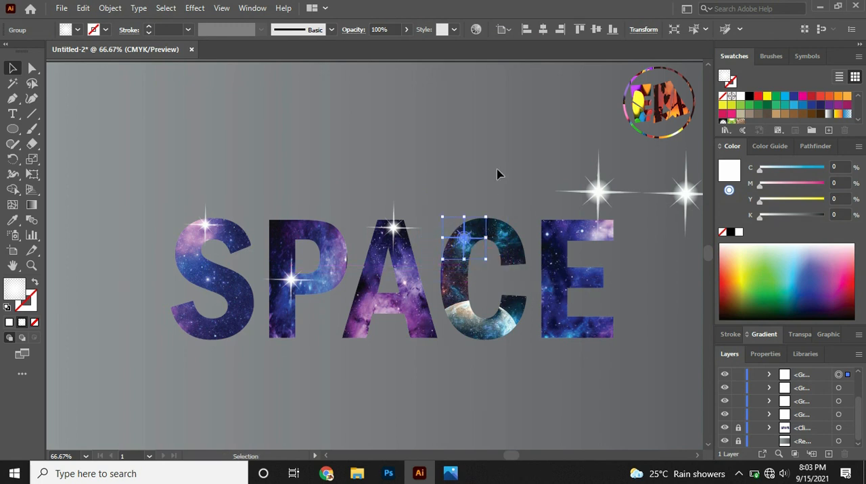